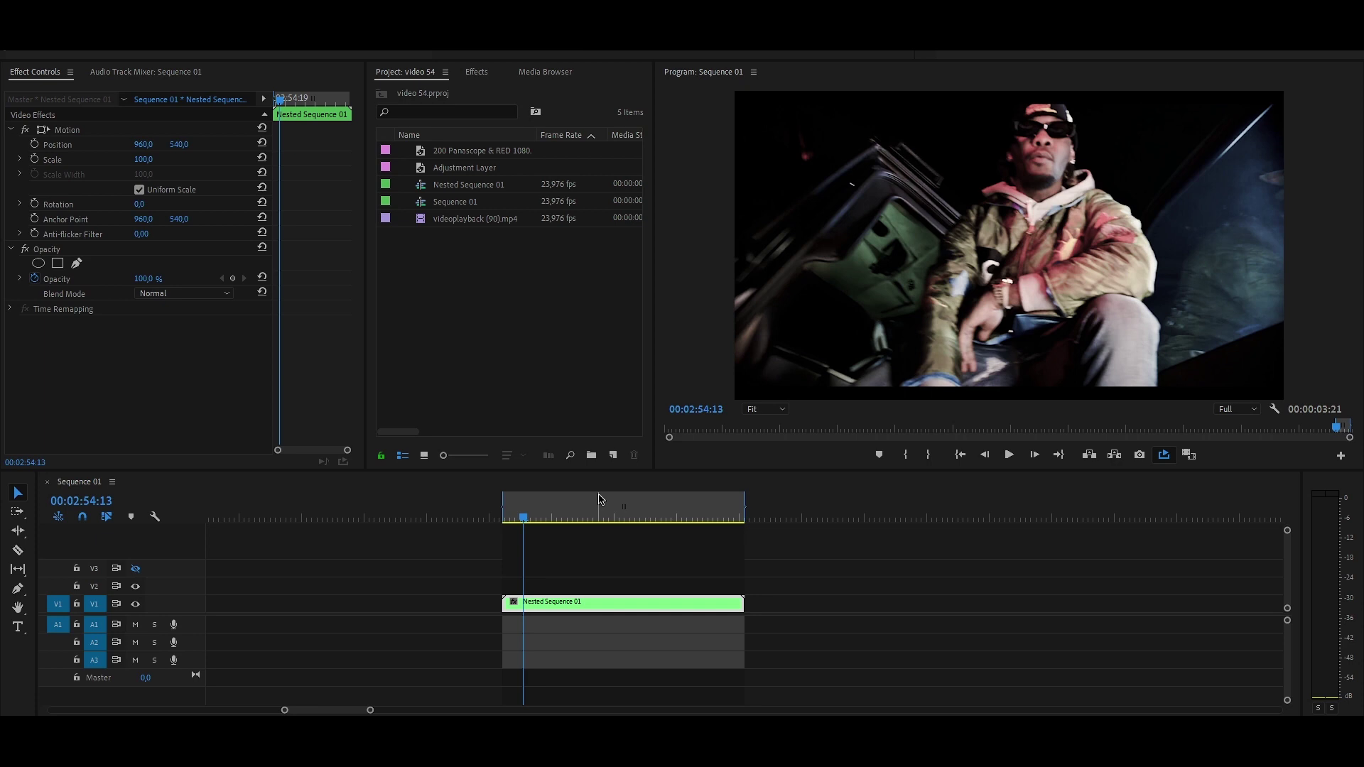
Step: Scrub and play through Nested Sequence 01 to preview the footage
mouse_move(542, 517)
left_mouse_down()
mouse_move(686, 522)
mouse_move(614, 519)
left_mouse_up()
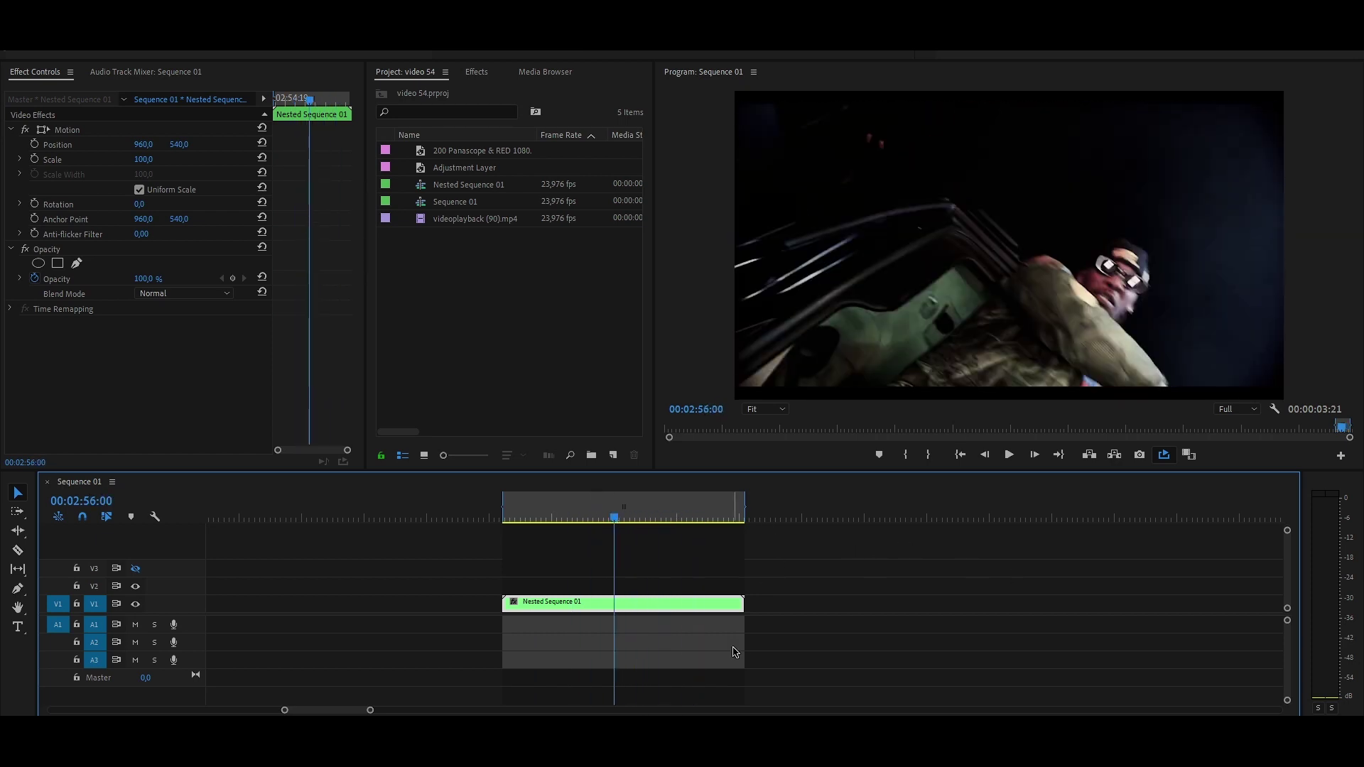
left_click(534, 517)
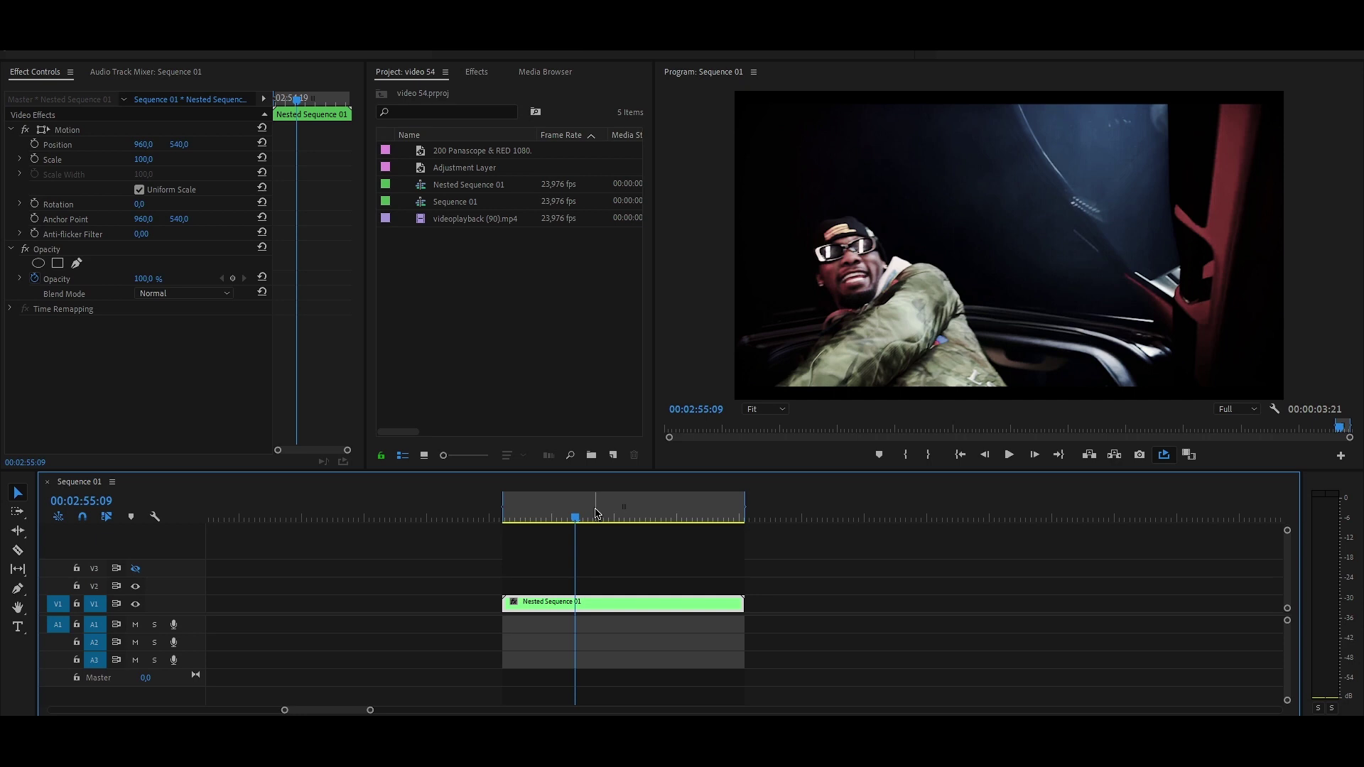
key("space")
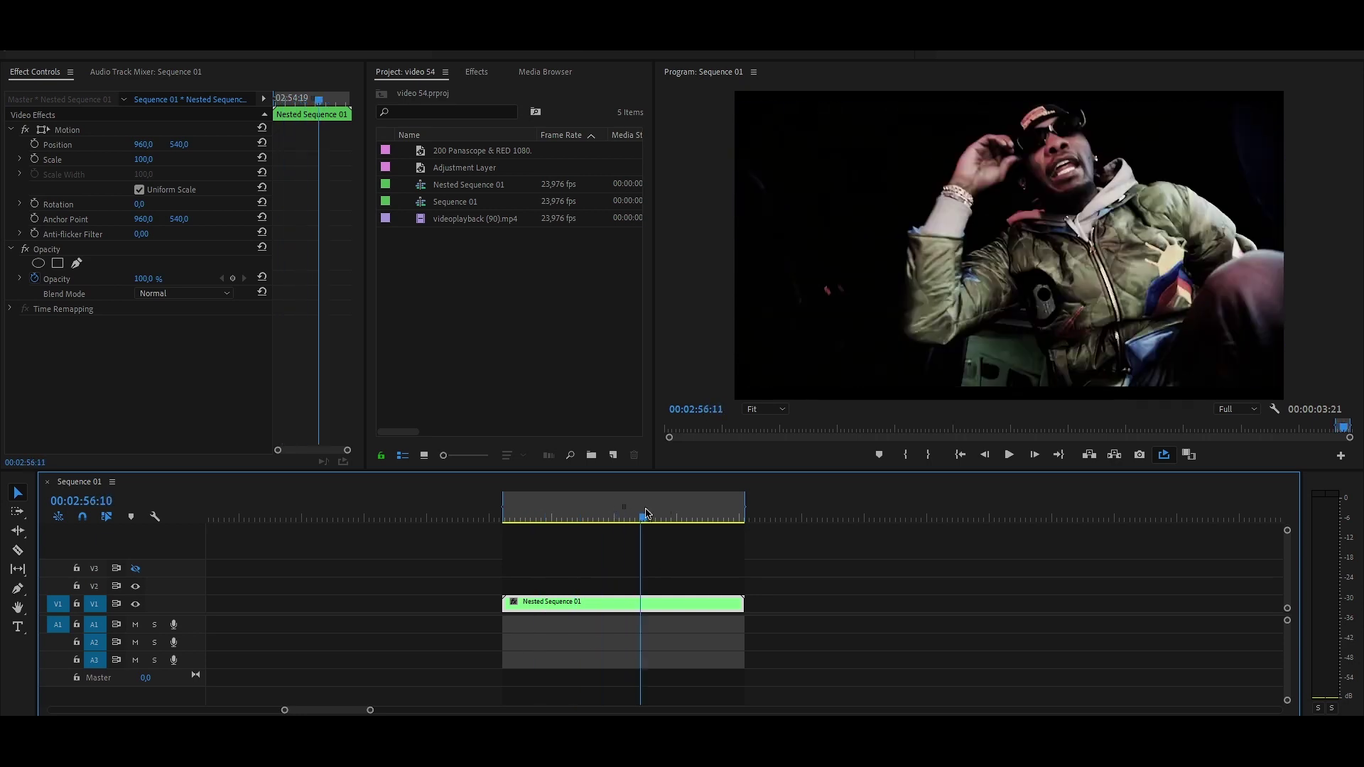
key("j")
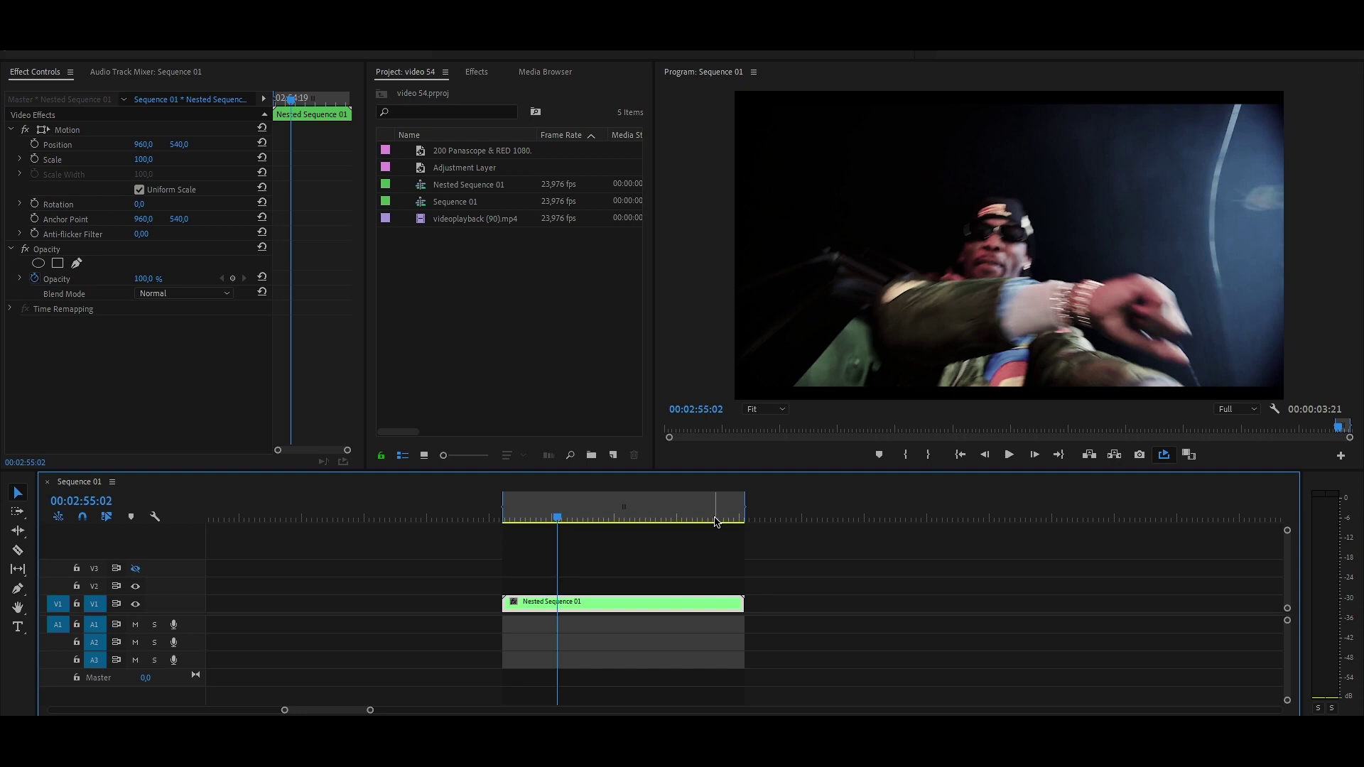
left_click(577, 517)
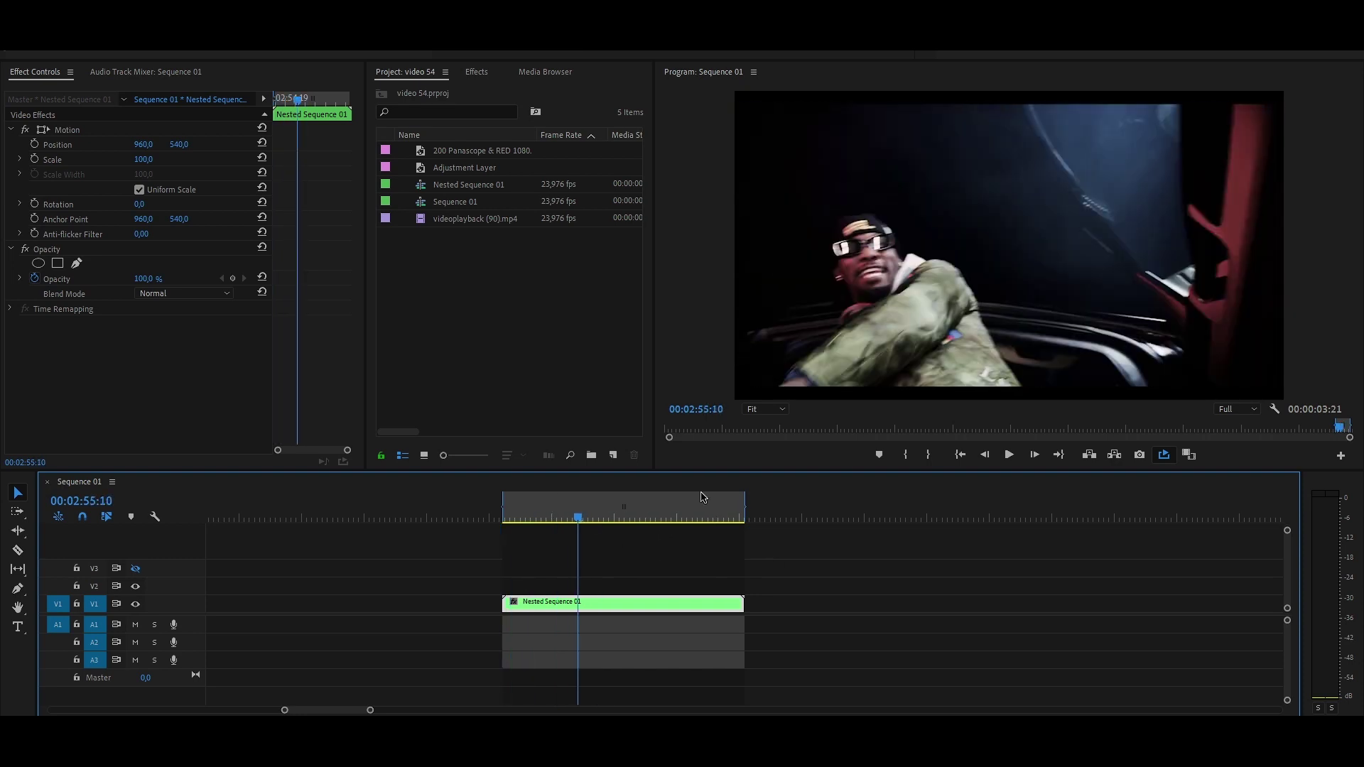
Step: Place the Adjustment Layer on V2 above Nested Sequence 01 and preview the sequence
left_click_drag(458, 168, 525, 584)
key("space")
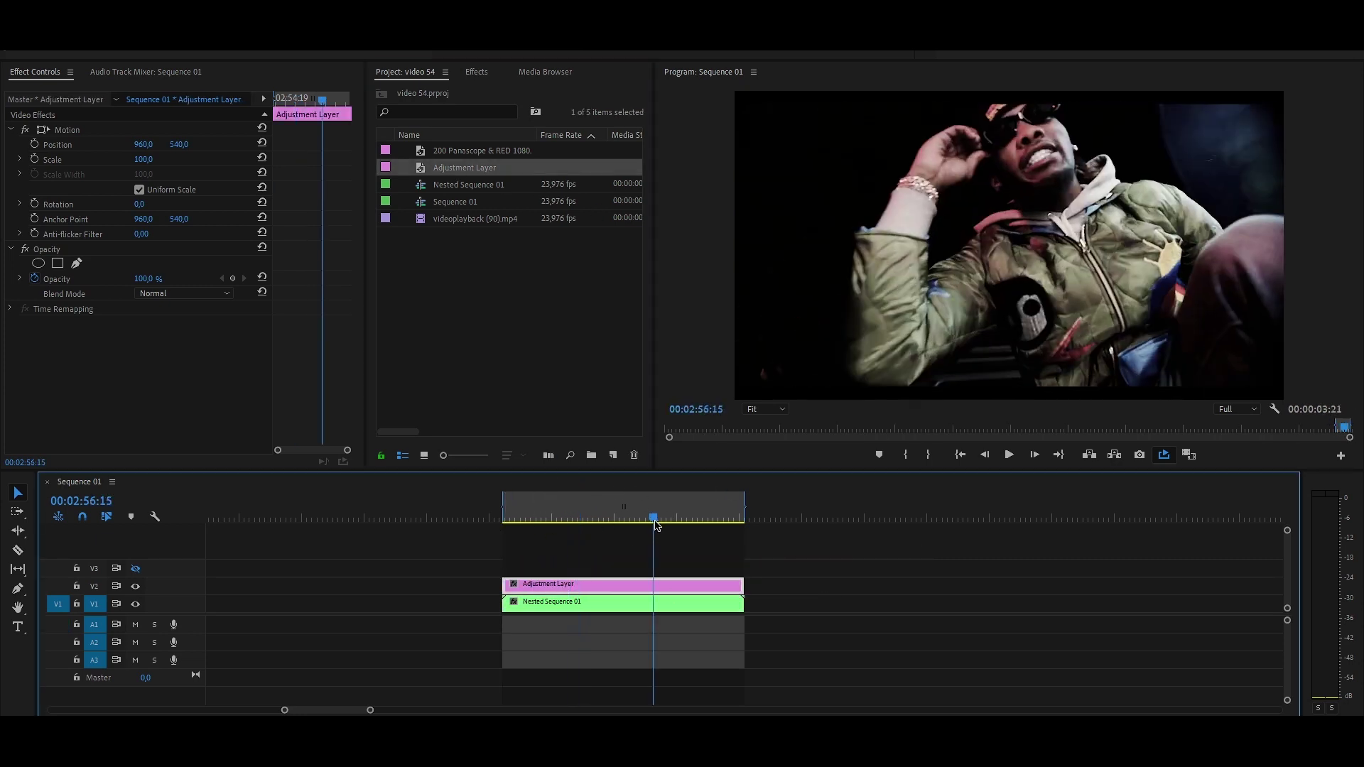
left_click(620, 605)
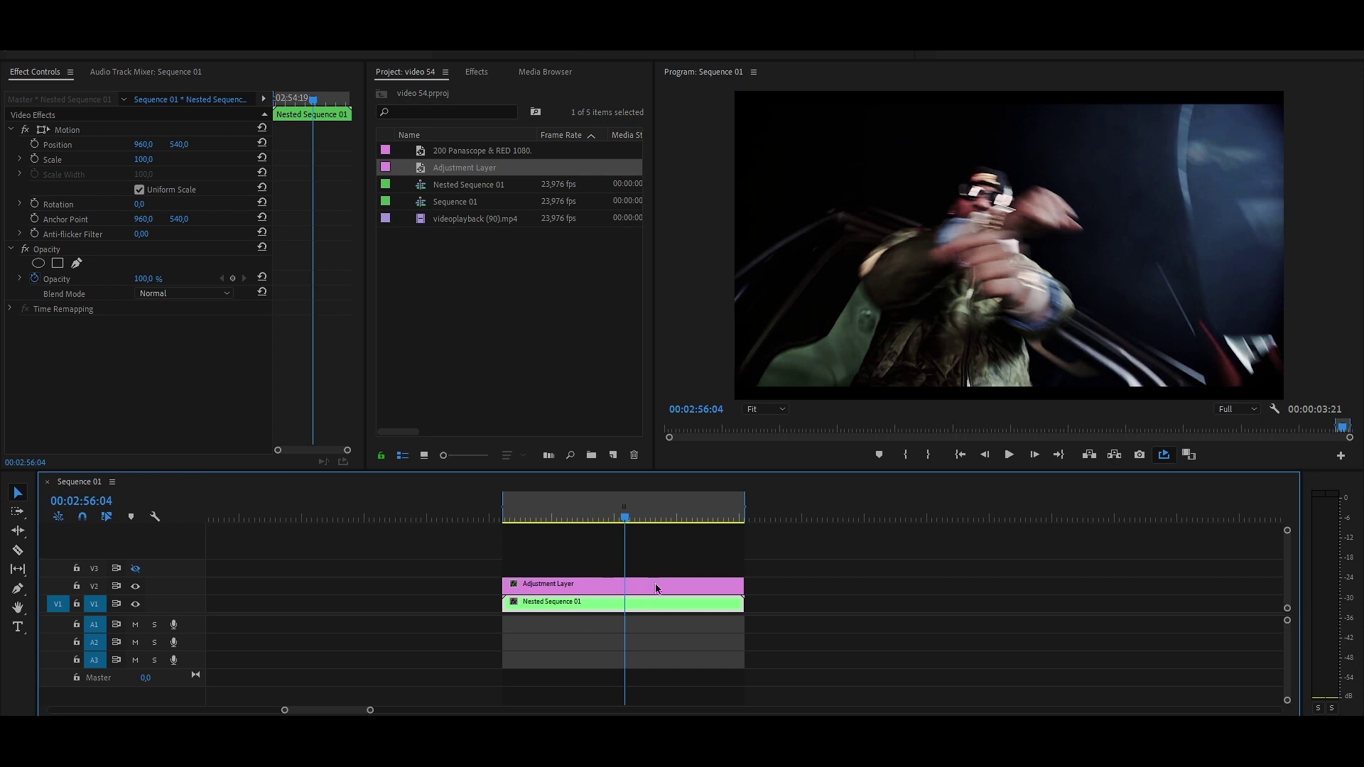
left_click(638, 590)
key("Right")
key("Right")
key("Right")
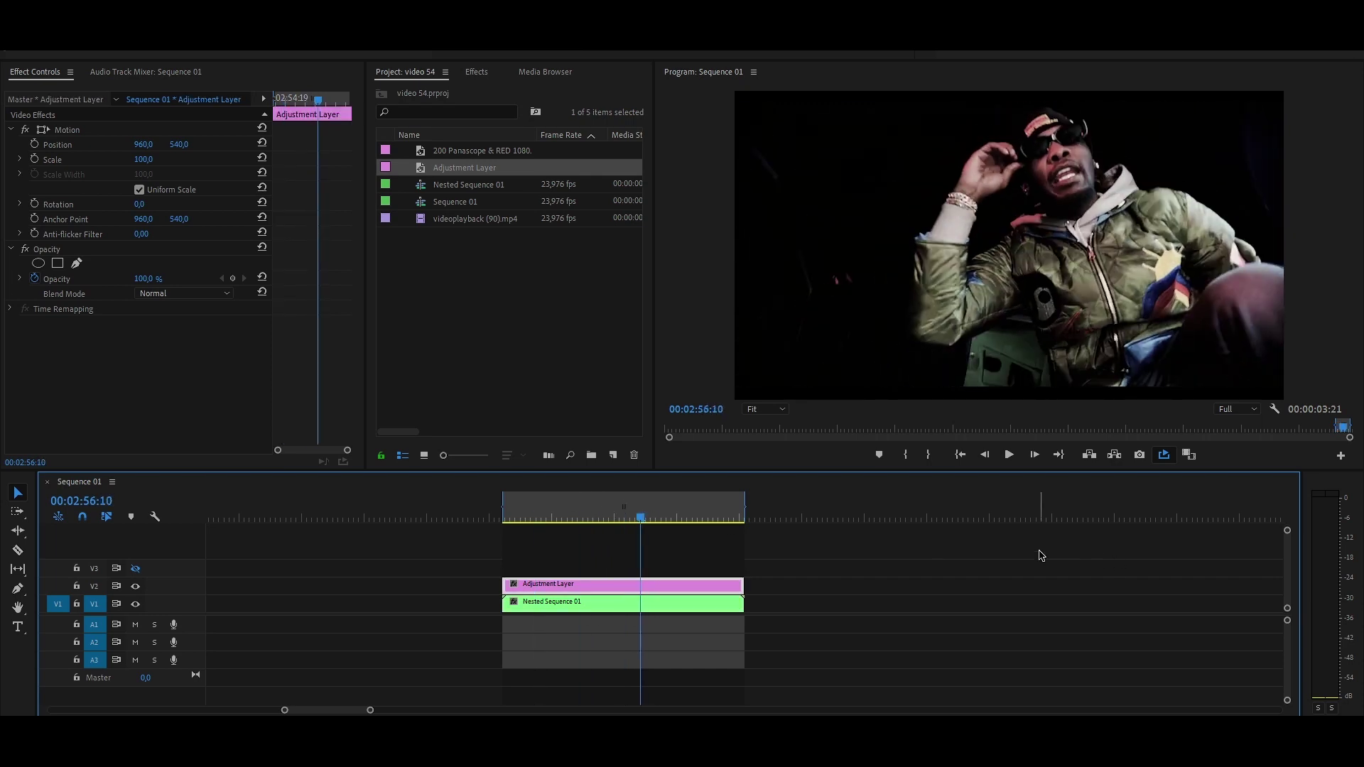
key("Left")
key("Left")
key("Left")
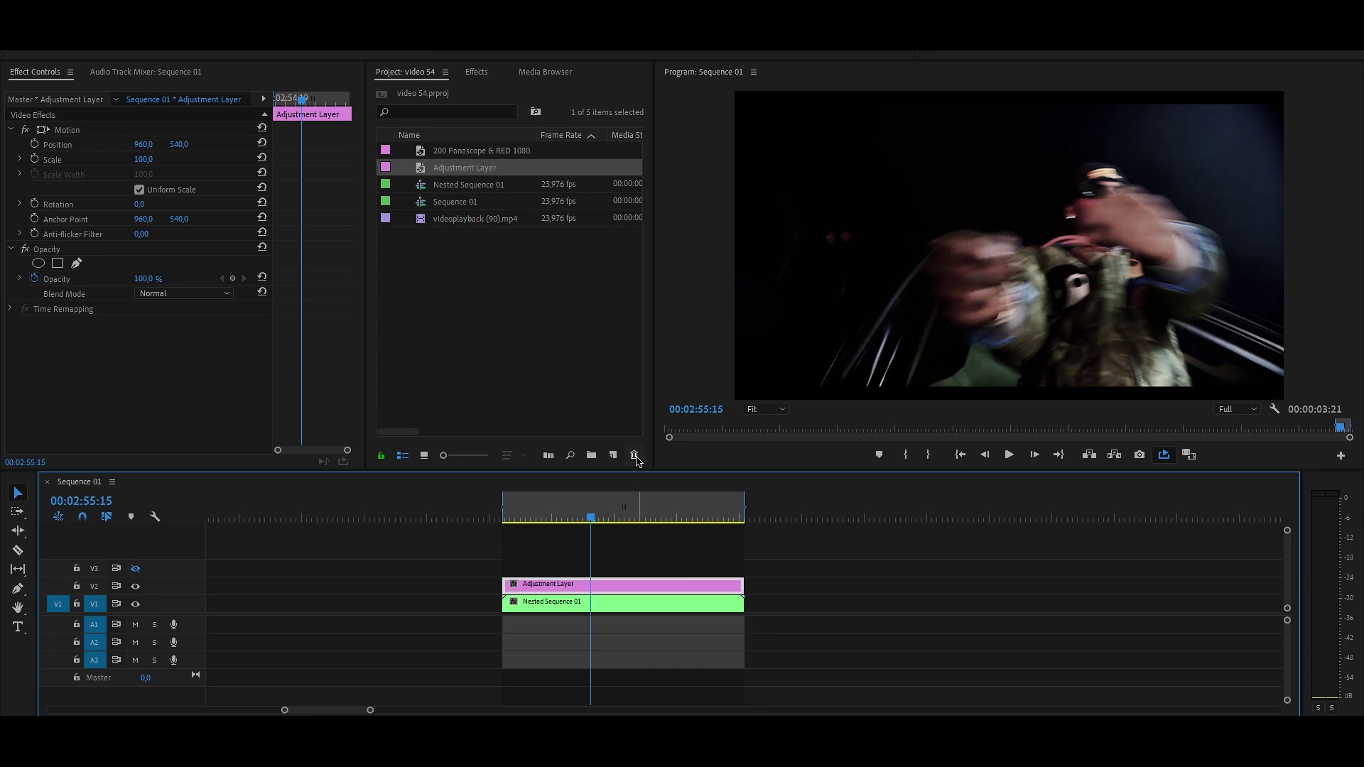
Step: Bring up the Effects panel and focus its search field
left_click(611, 464)
left_click(614, 458)
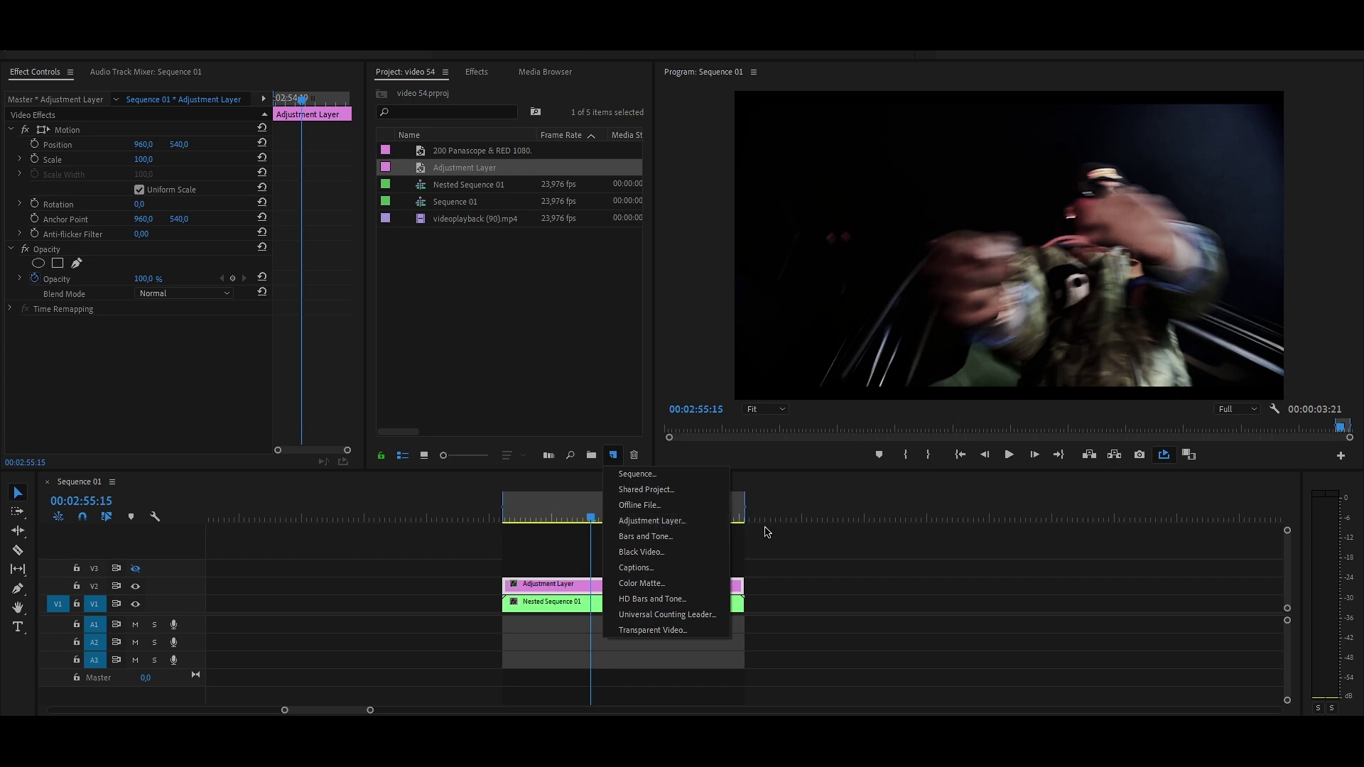
left_click_drag(812, 519, 622, 542)
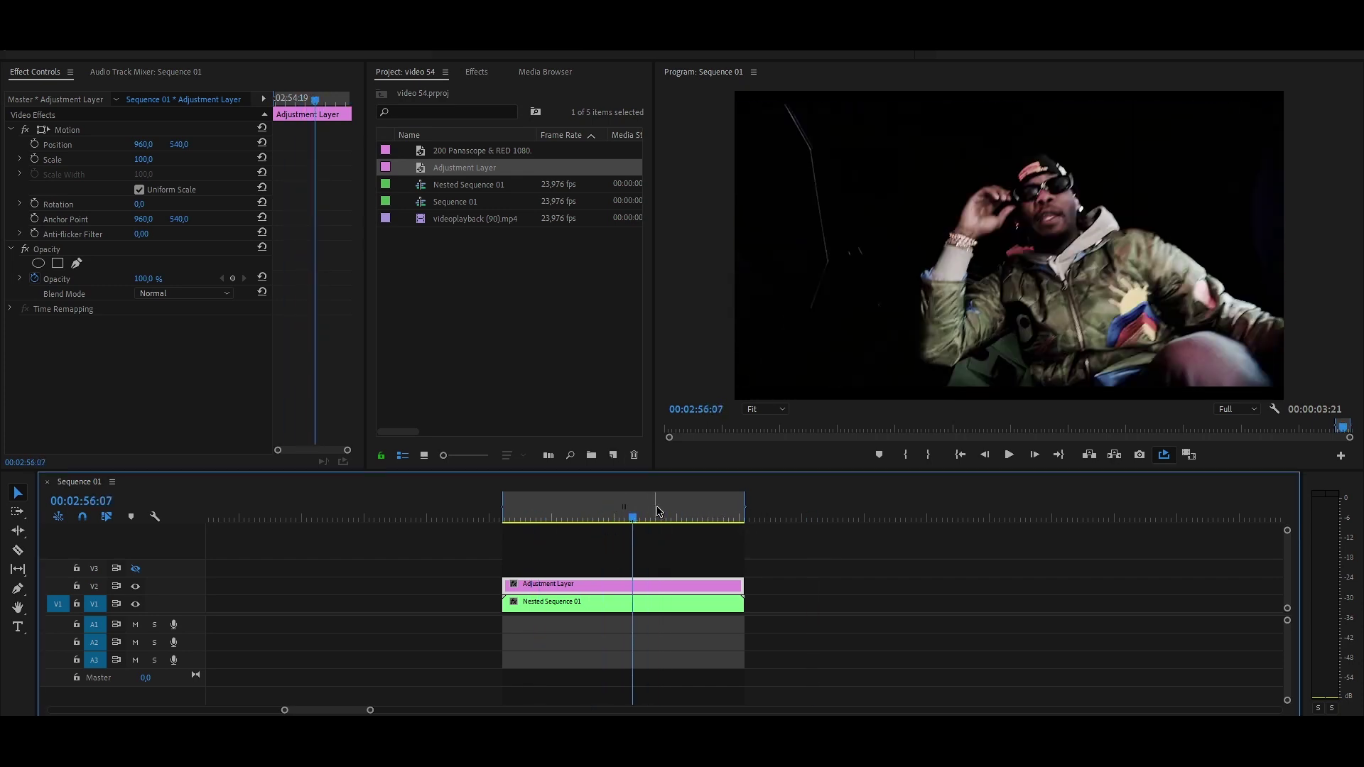
key("shift+Left")
key("shift+Left")
key("shift+Left")
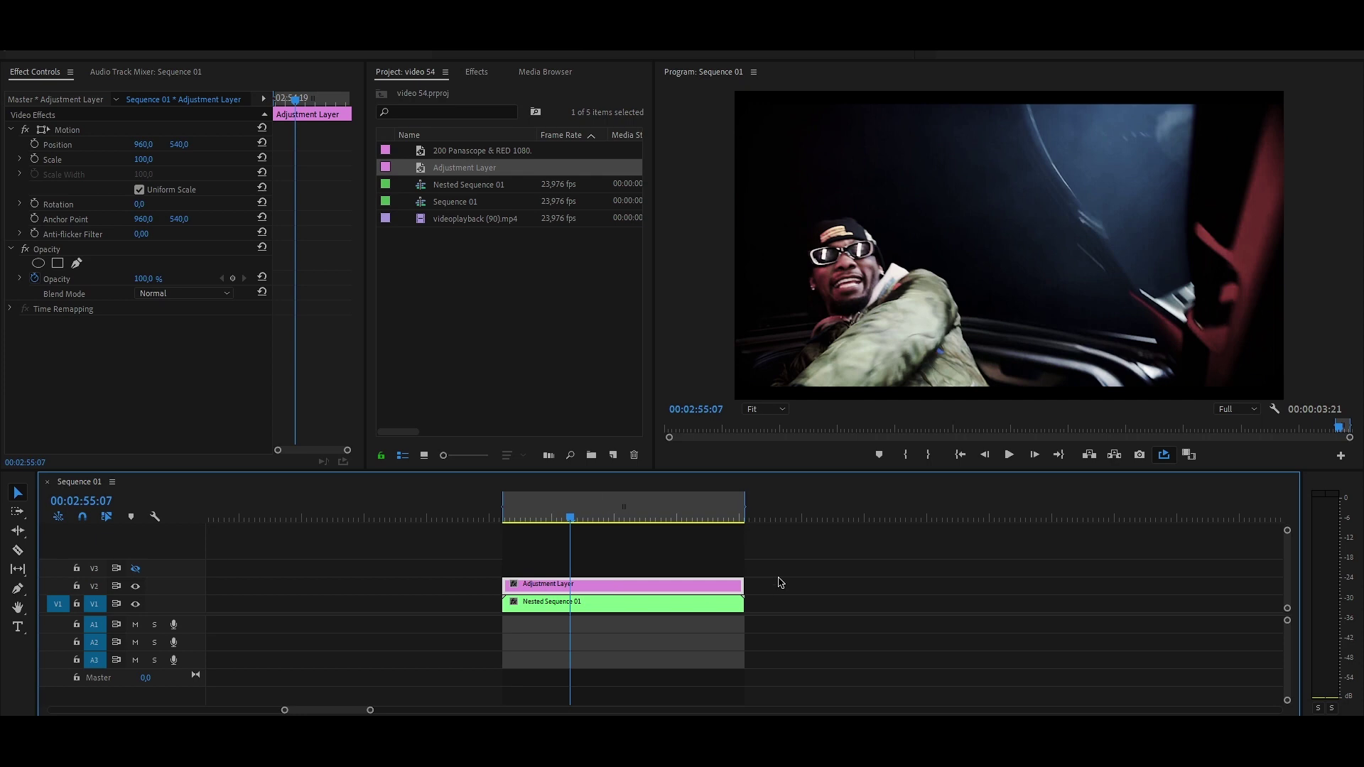
left_click(478, 72)
left_click(459, 93)
Step: Search 'echo' and apply the Echo effect to the Adjustment Layer clip
type("echo")
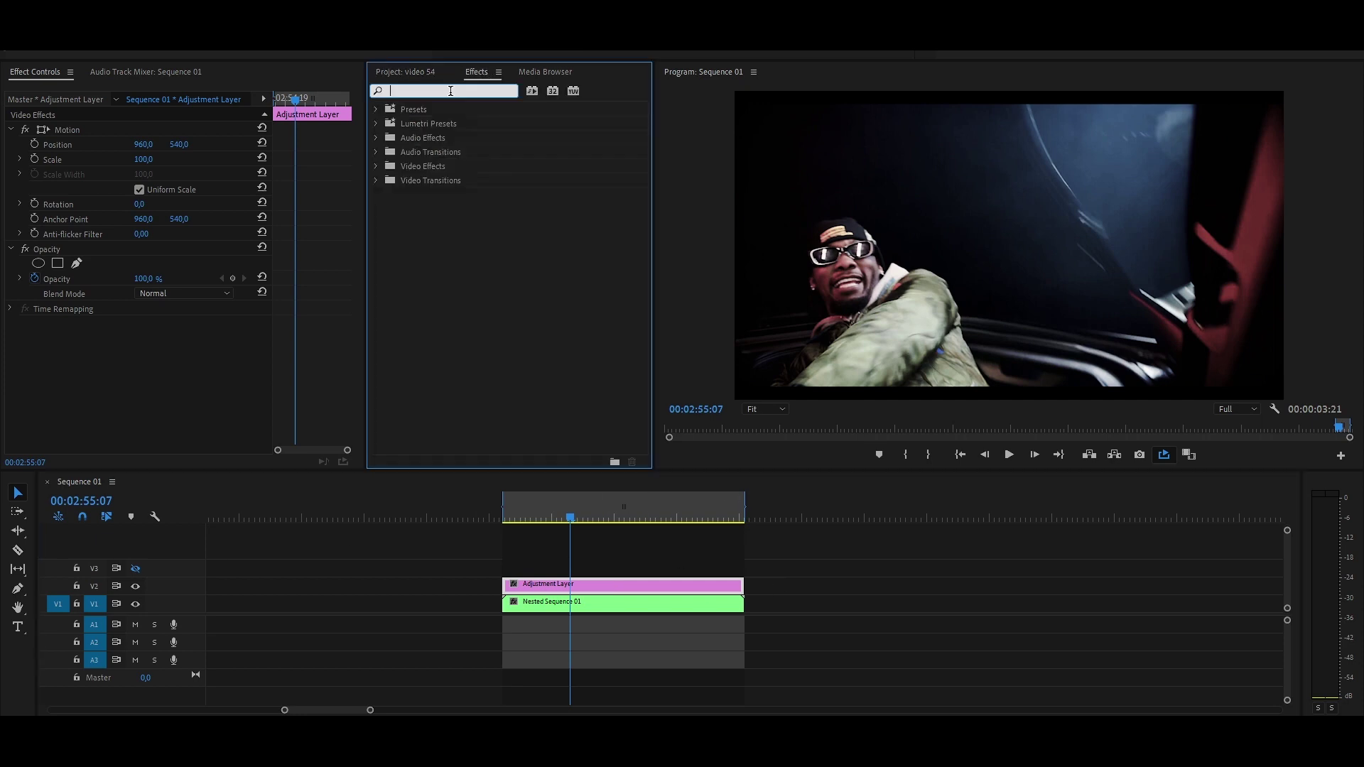
left_click(419, 196)
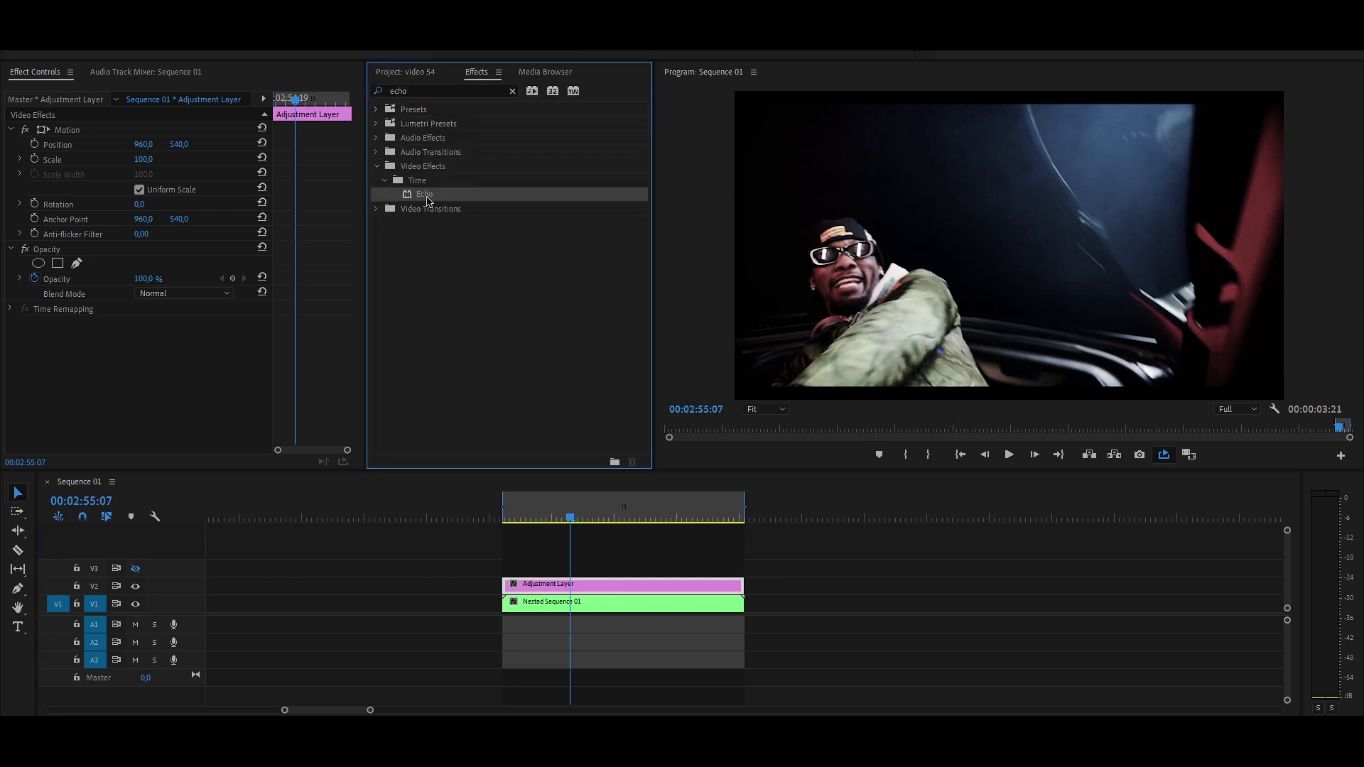
mouse_move(417, 198)
left_mouse_down()
mouse_move(483, 280)
mouse_move(611, 586)
left_mouse_up()
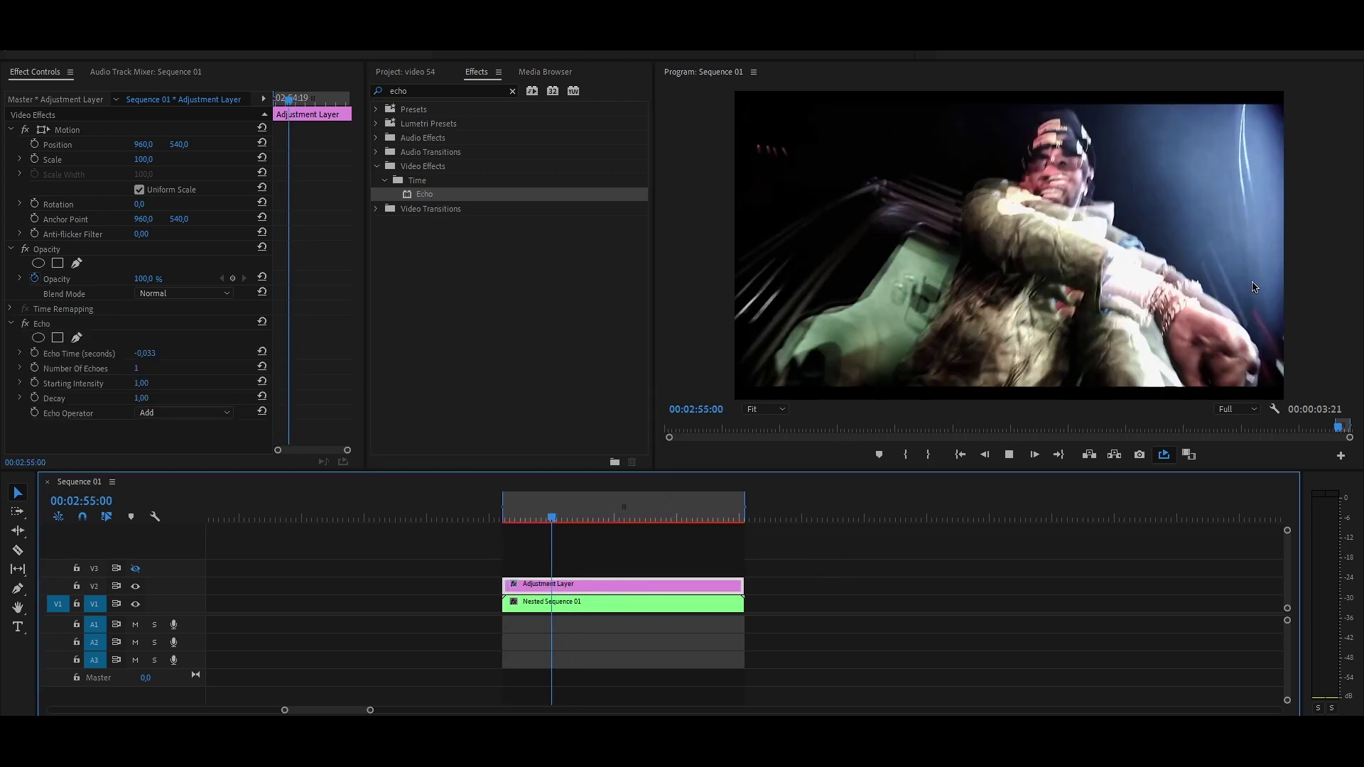
mouse_move(556, 511)
left_mouse_down()
mouse_move(615, 510)
mouse_move(582, 511)
left_mouse_up()
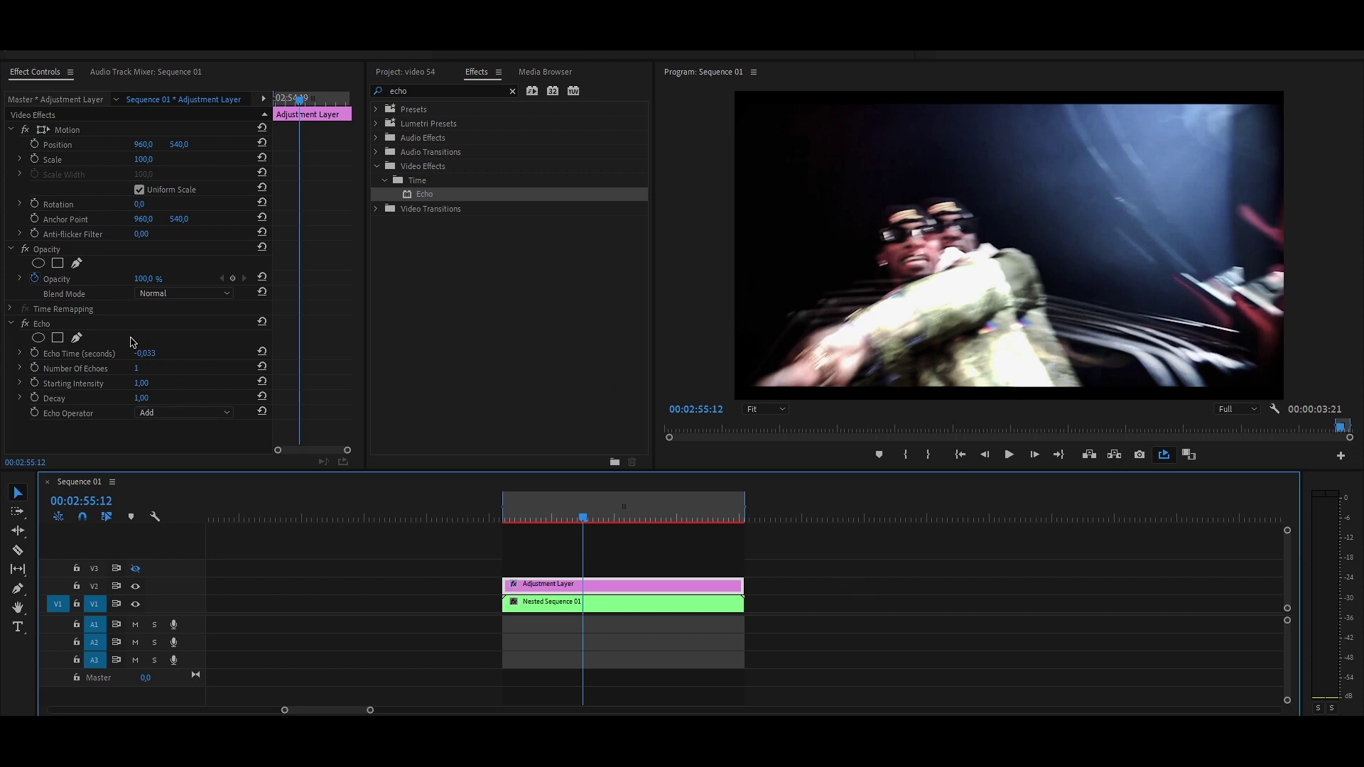
left_click_drag(691, 517, 596, 517)
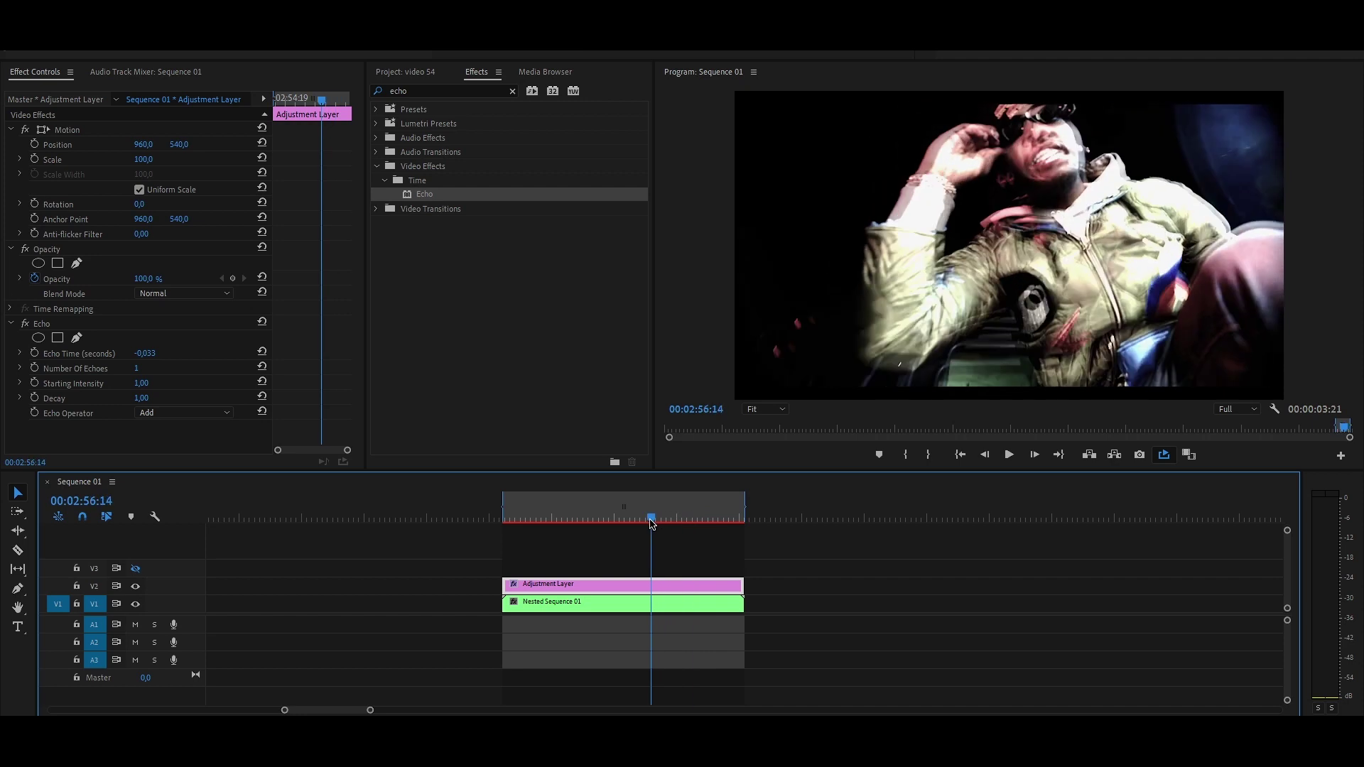
Step: Begin entering 8 as the Echo effect's Number Of Echoes
key("j")
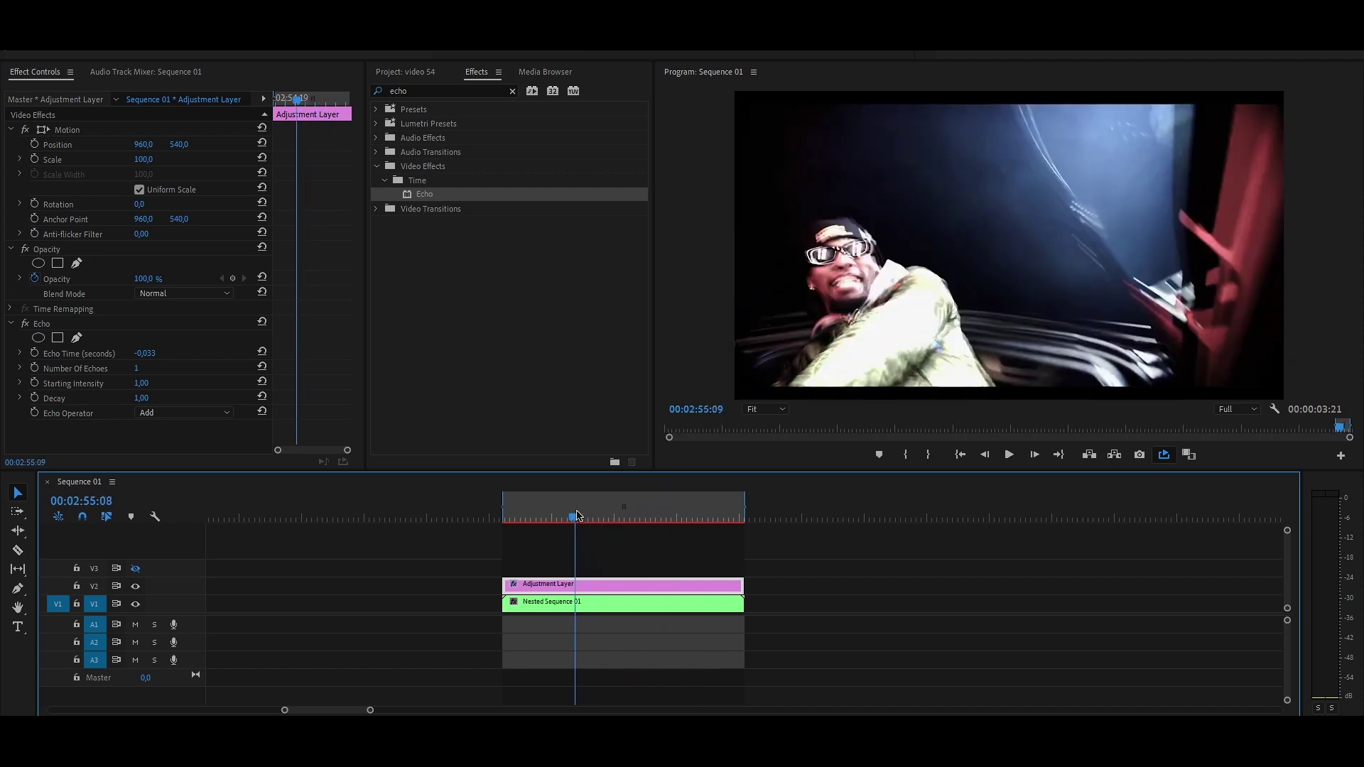
left_click(103, 375)
left_click(170, 367)
type("8")
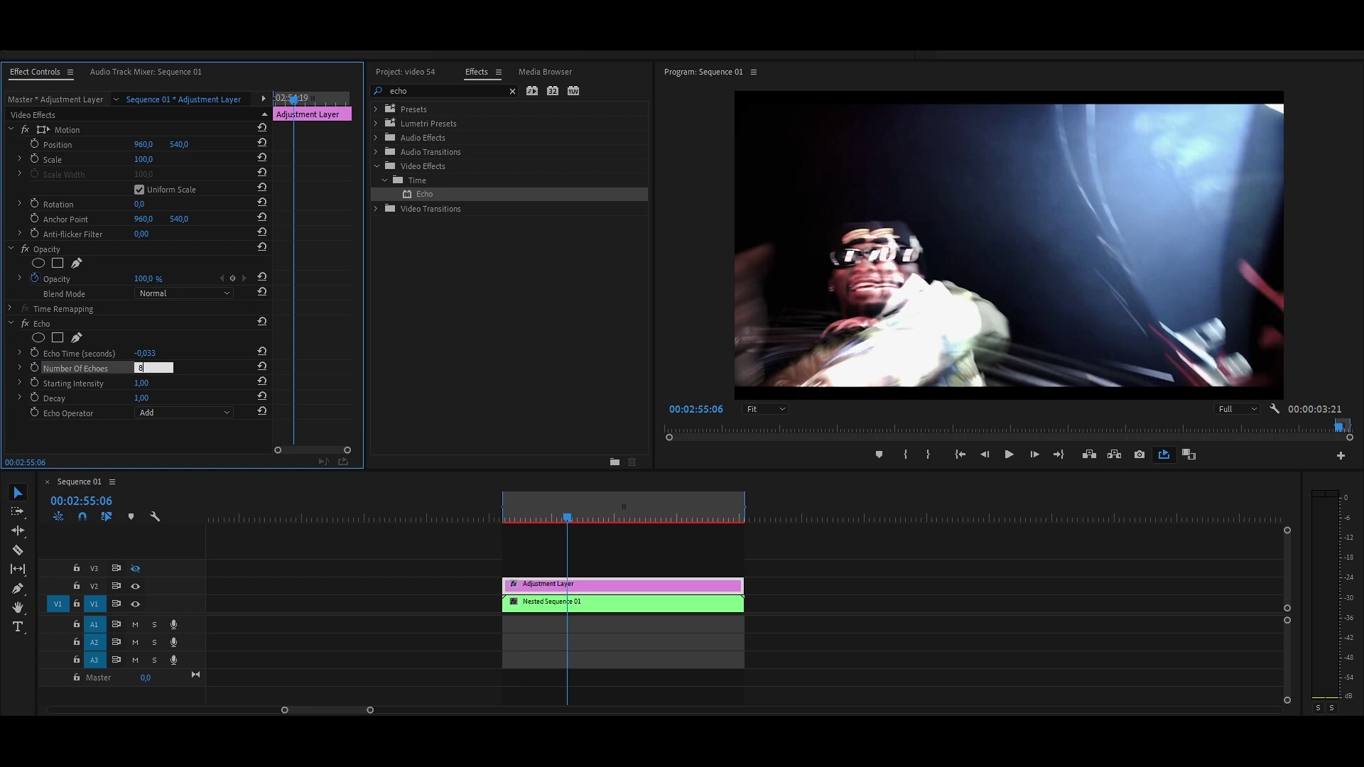
Step: Confirm 8 echoes and scrub to preview the stronger trails
key("Return")
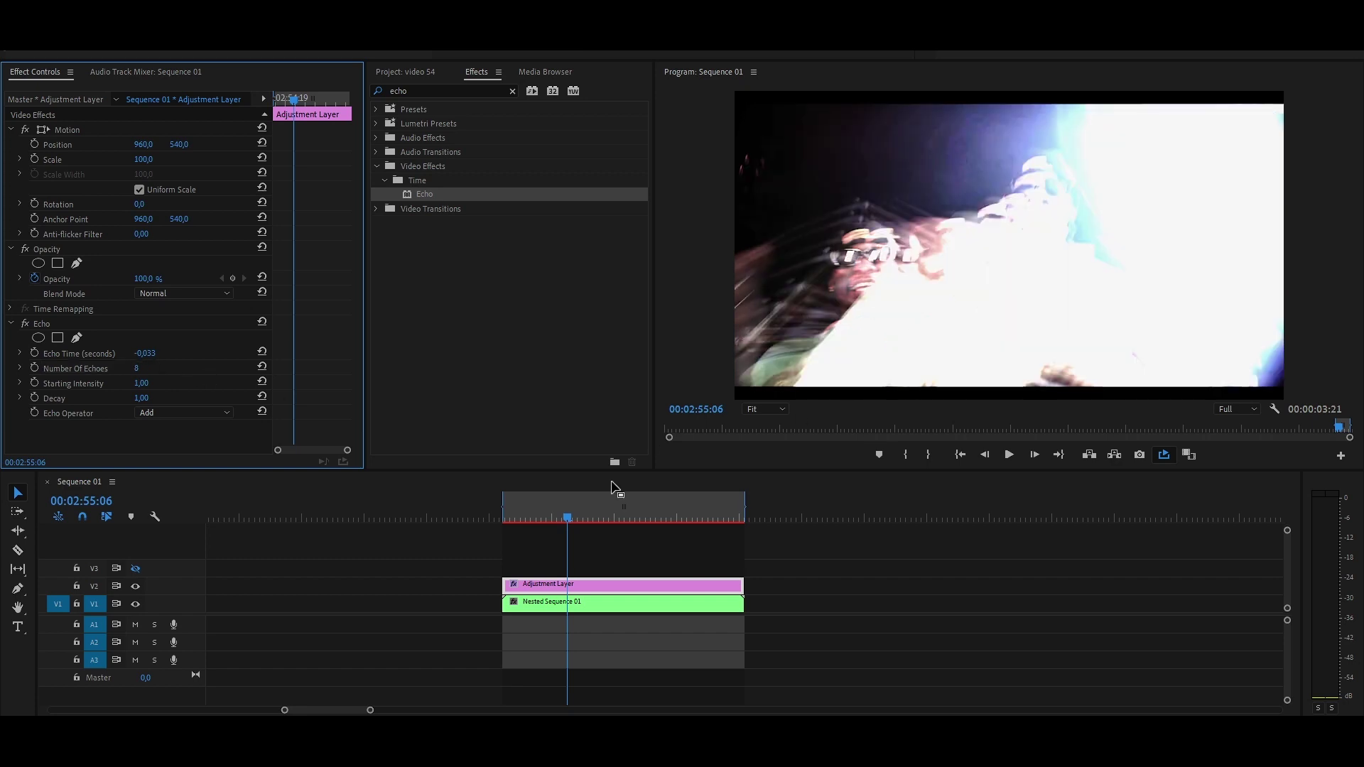
mouse_move(584, 520)
left_mouse_down()
mouse_move(575, 513)
mouse_move(588, 514)
left_mouse_up()
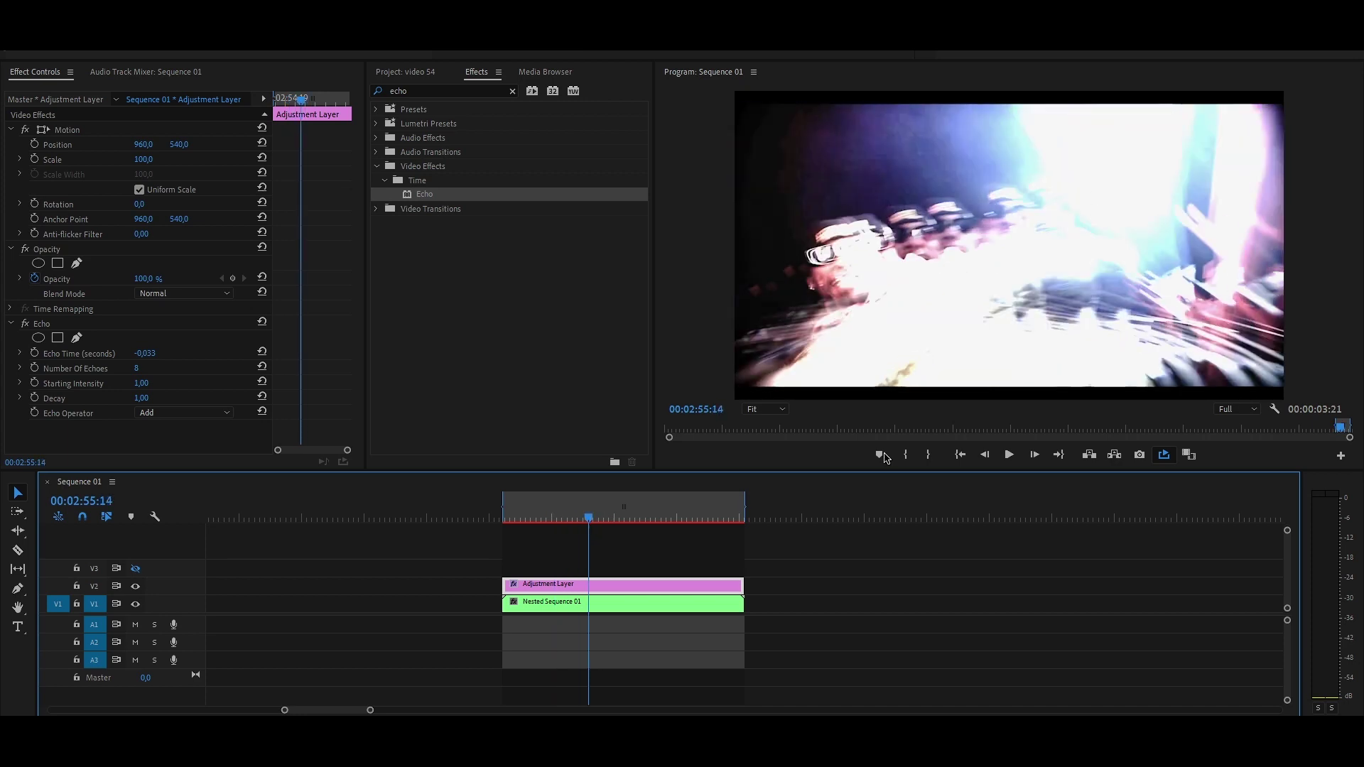
mouse_move(588, 517)
left_mouse_down()
mouse_move(609, 520)
mouse_move(588, 520)
left_mouse_up()
key("Left")
key("Left")
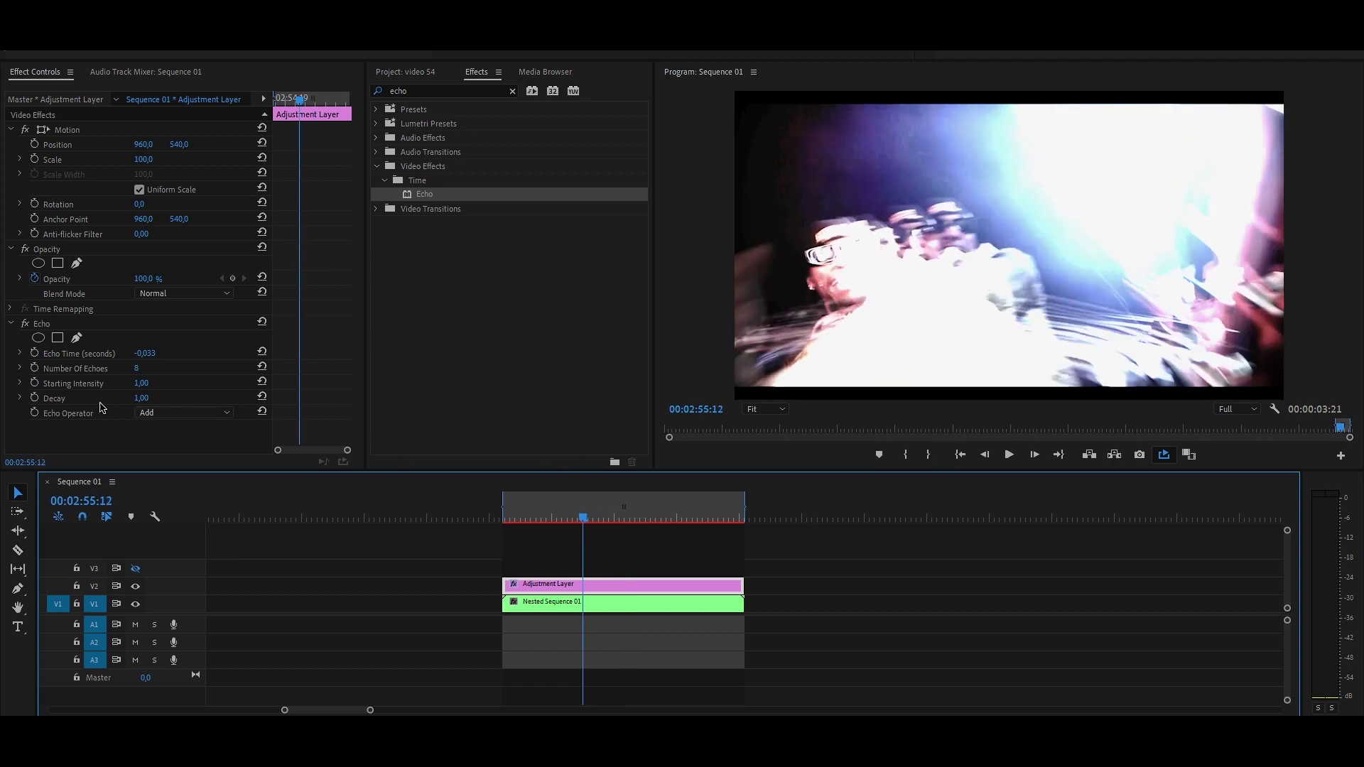
Step: Set Echo Decay to 0,65 and the Echo Operator to Screen
left_click(144, 398)
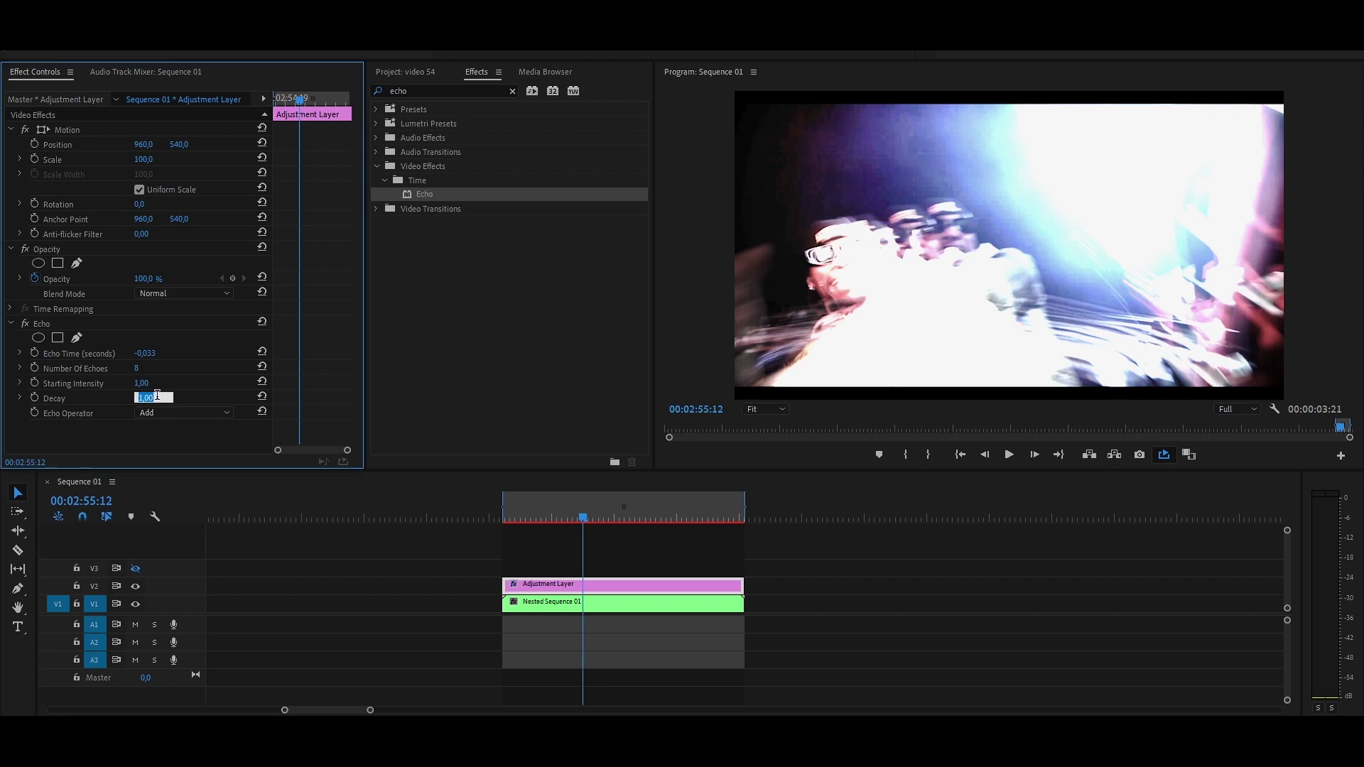
type(",65")
left_click_drag(550, 517, 601, 518)
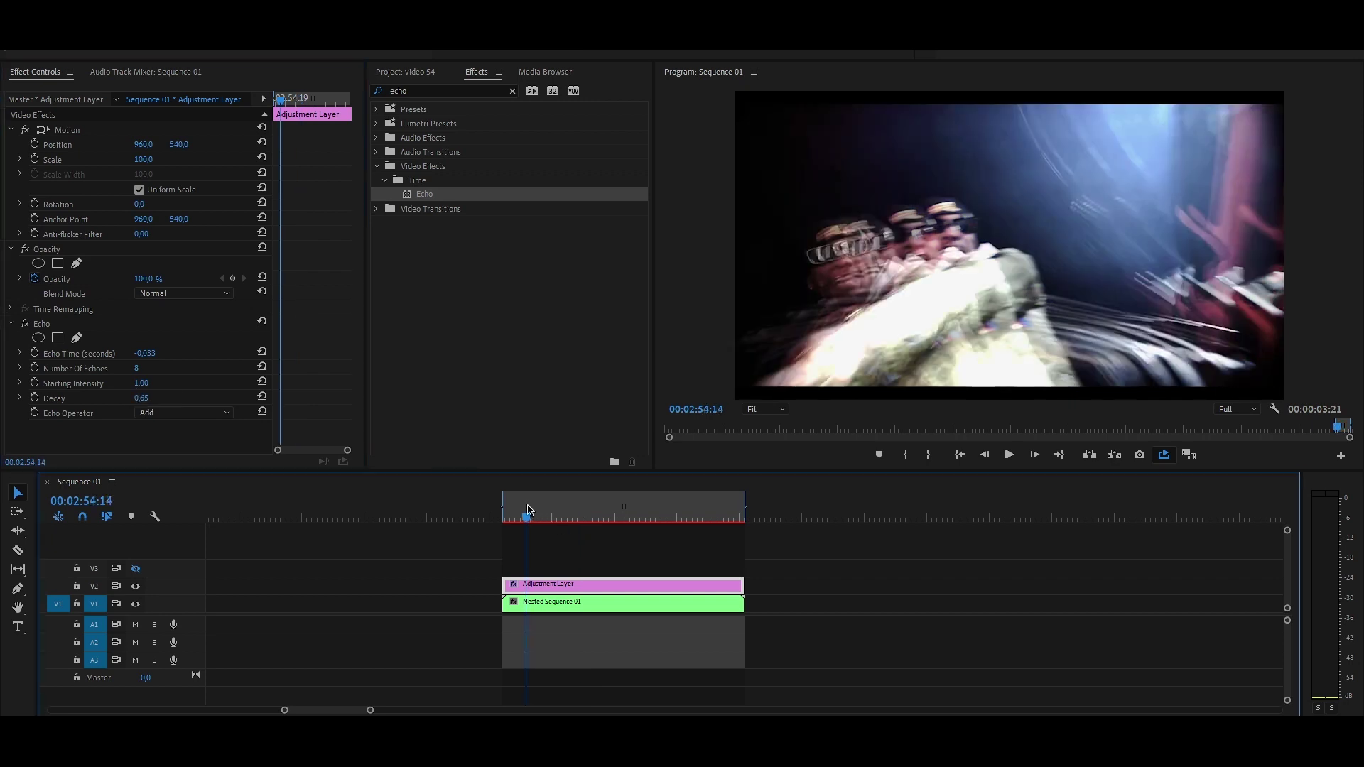
left_click(146, 413)
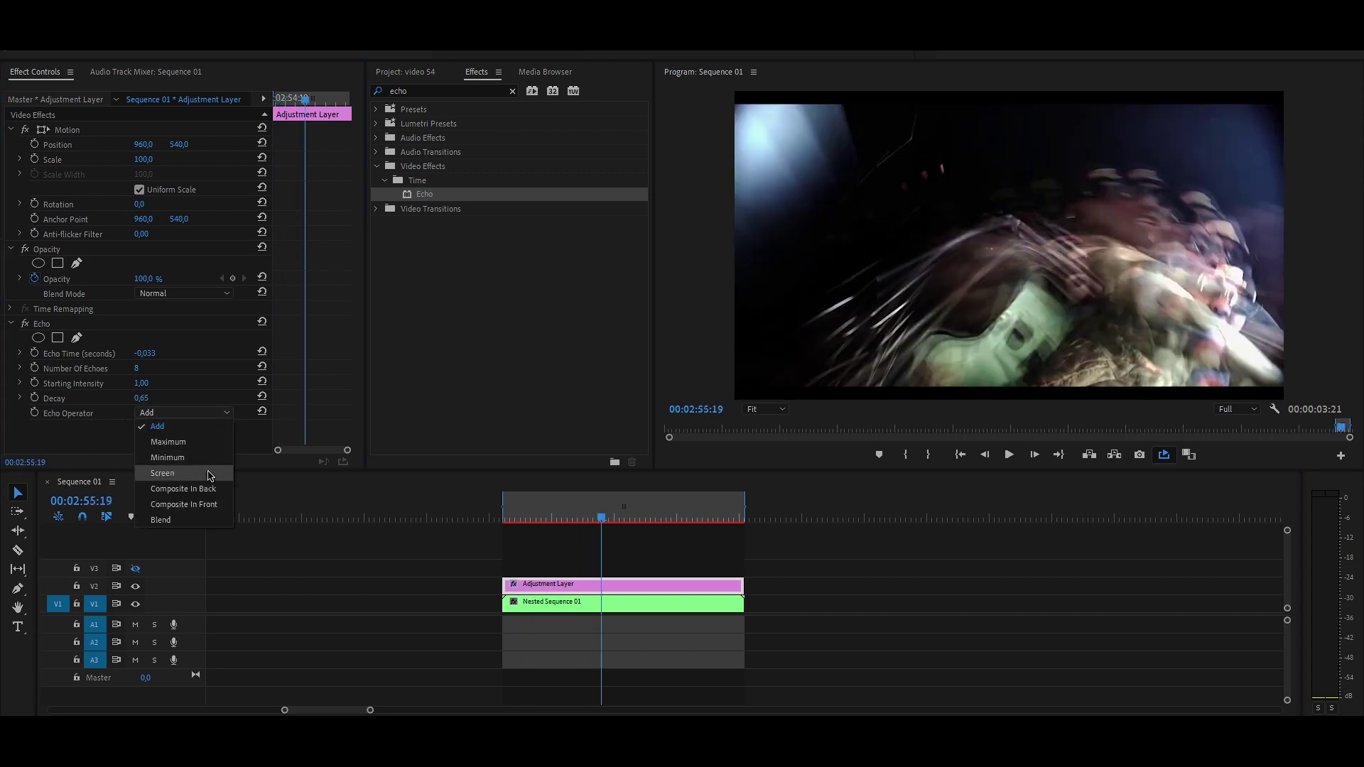
left_click(171, 473)
left_click(179, 413)
left_click(184, 474)
left_click(179, 413)
left_click(170, 474)
Step: Drag Echo Time to -0,080 seconds and scrub through the clip to preview
left_click_drag(657, 517, 588, 517)
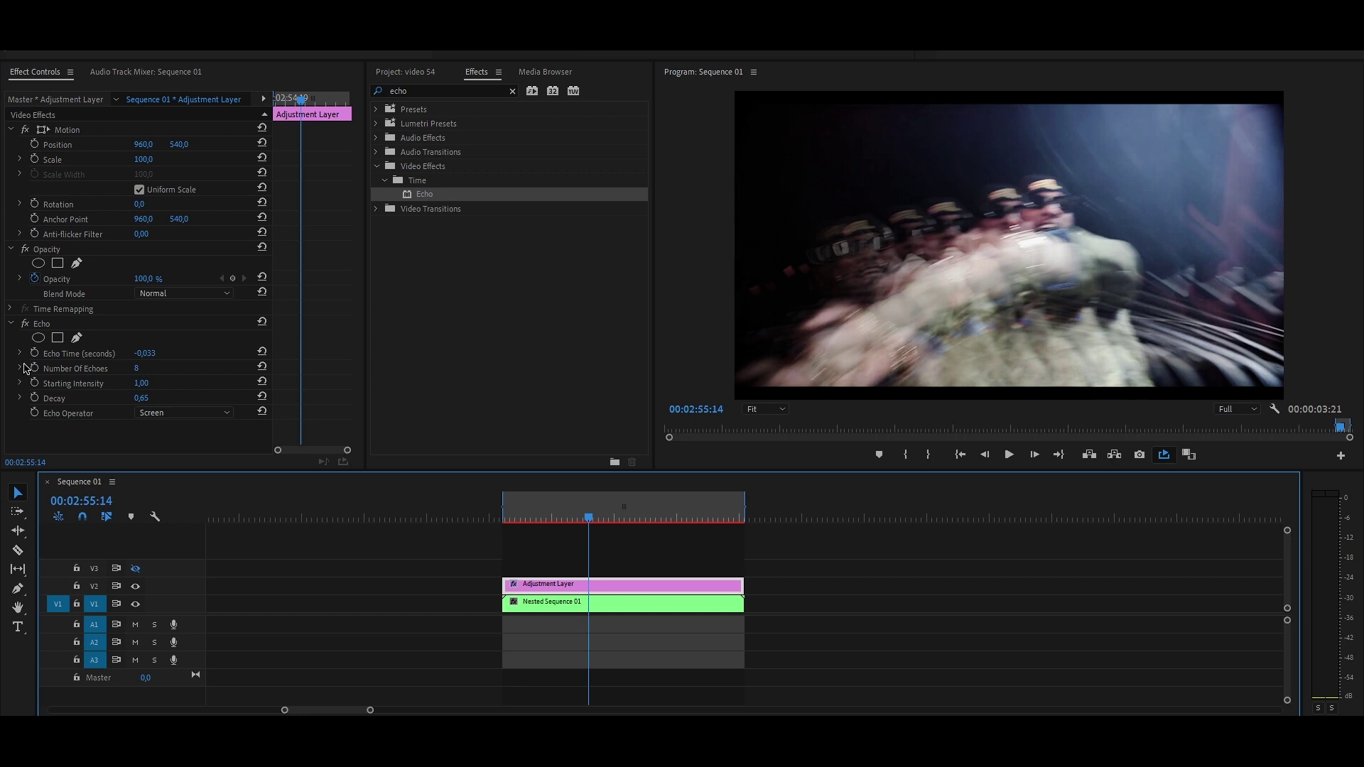
left_click_drag(145, 353, 135, 353)
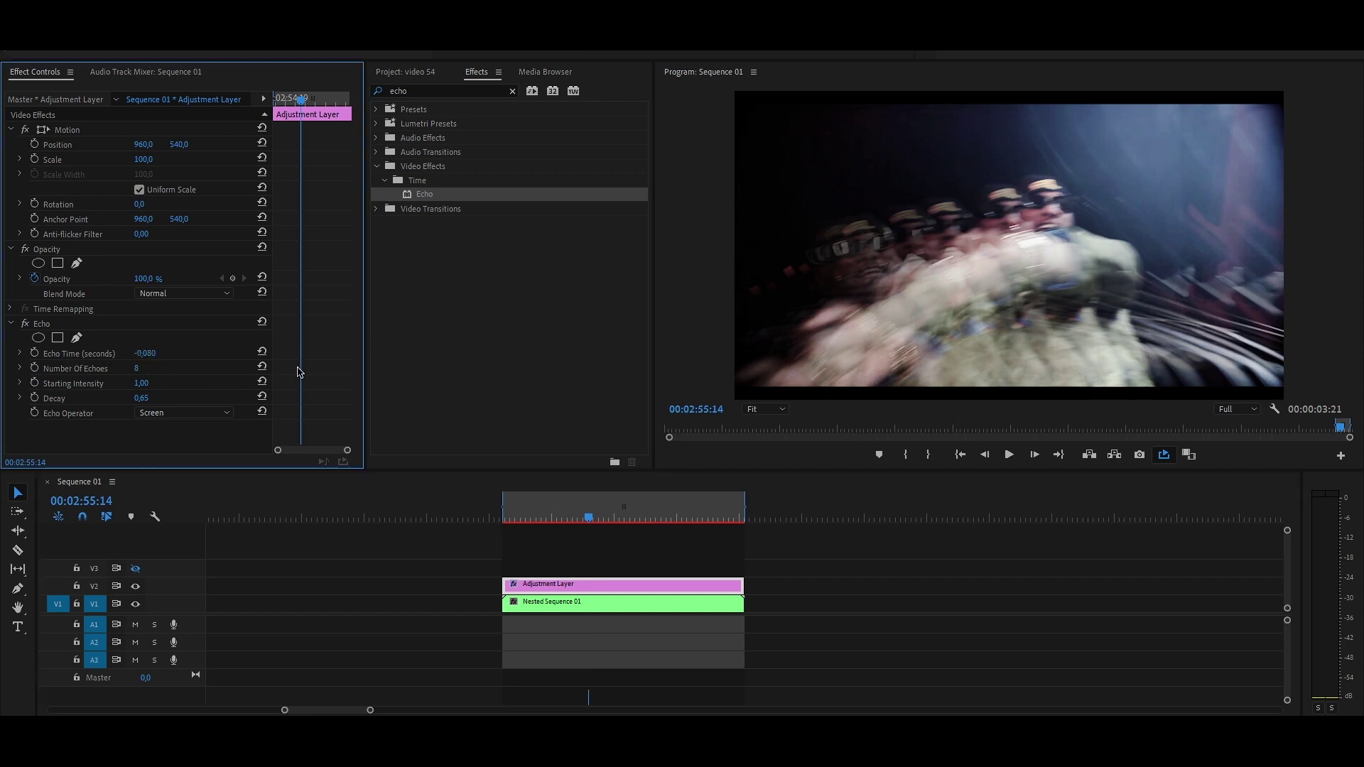
left_click(536, 515)
left_click_drag(536, 515, 556, 515)
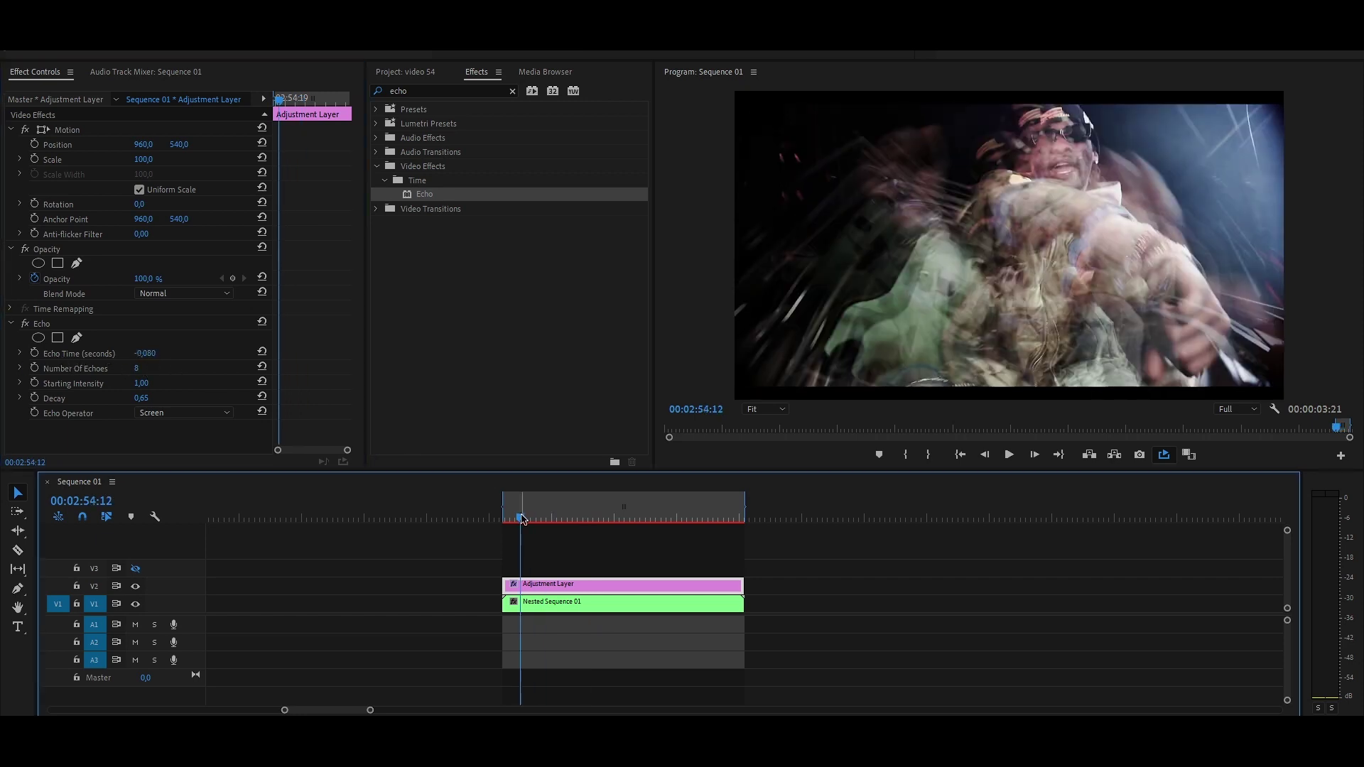
mouse_move(556, 515)
left_mouse_down()
mouse_move(654, 513)
mouse_move(624, 515)
left_mouse_up()
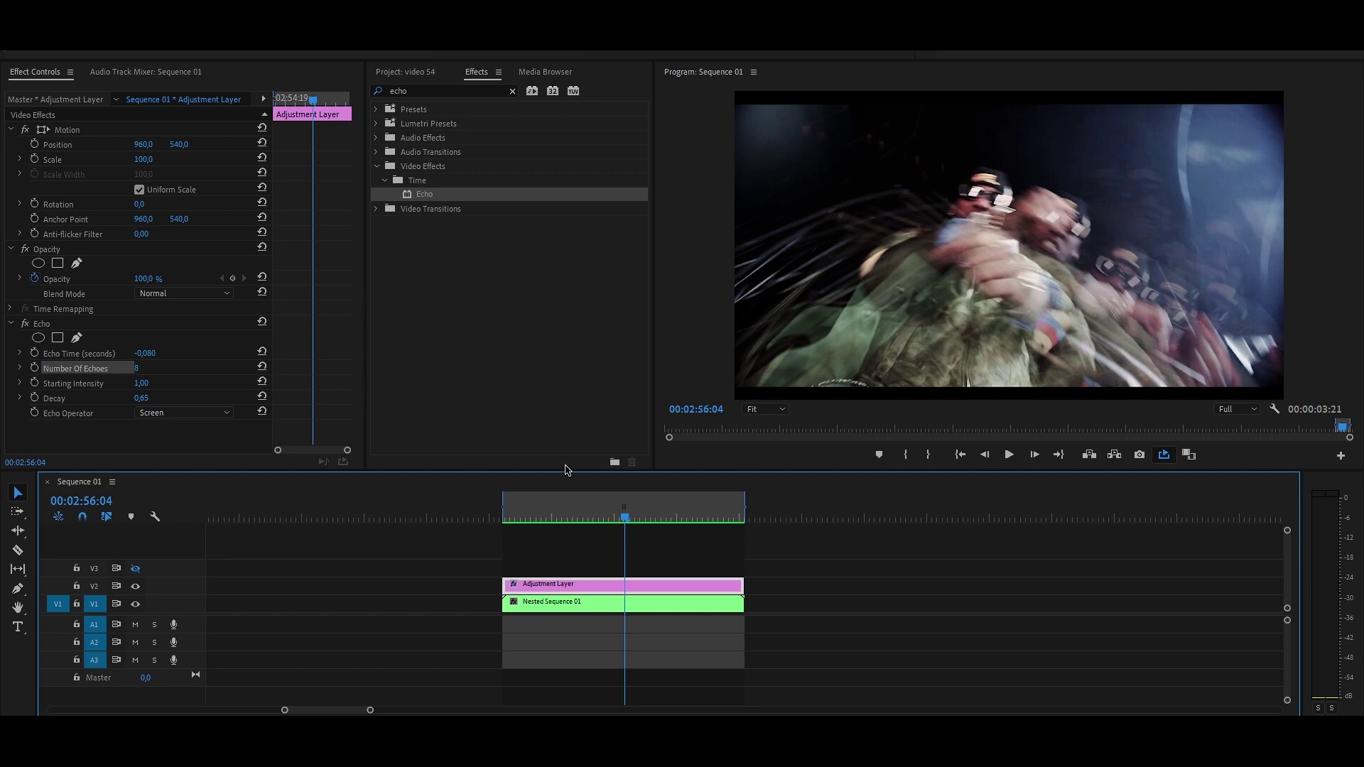
Step: Search 'poste' and apply Posterize Time to the adjustment layer
left_click(459, 90)
key("BackSpace")
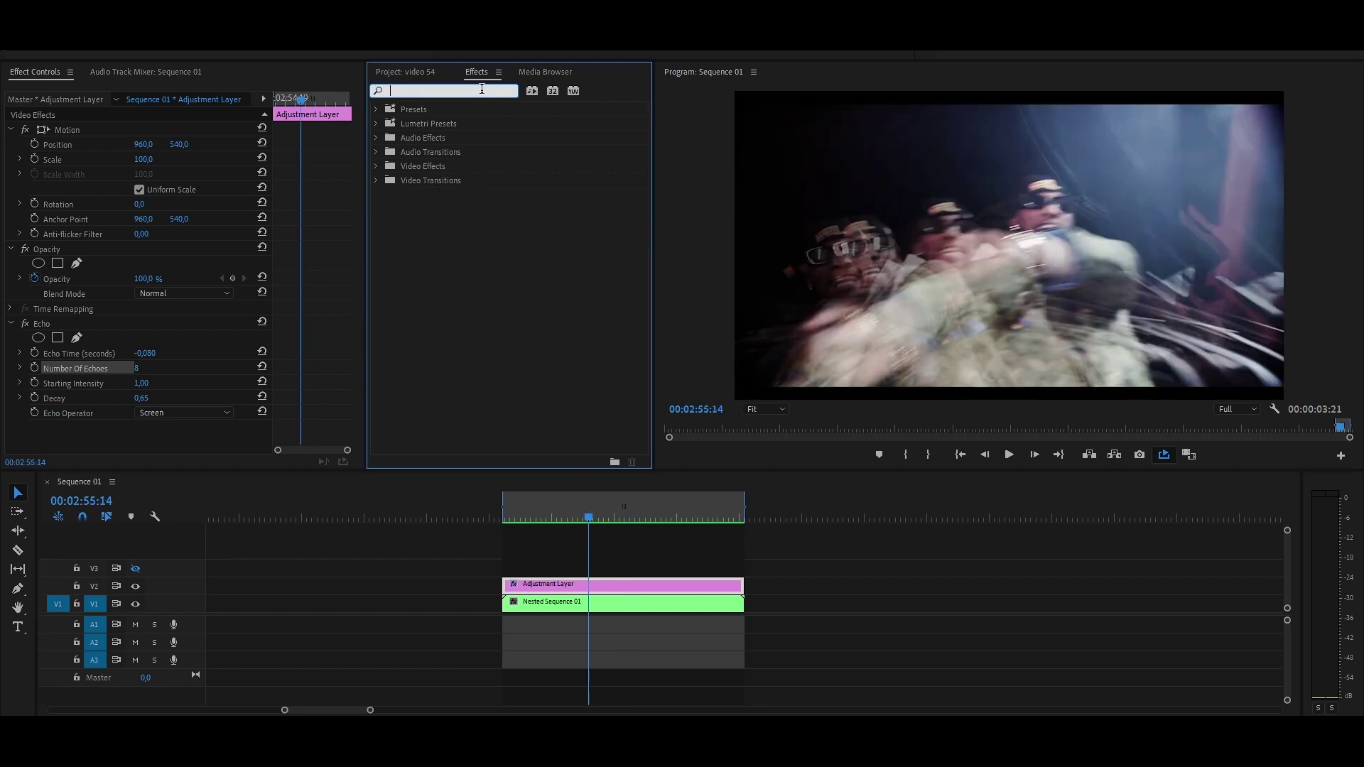
type("poste")
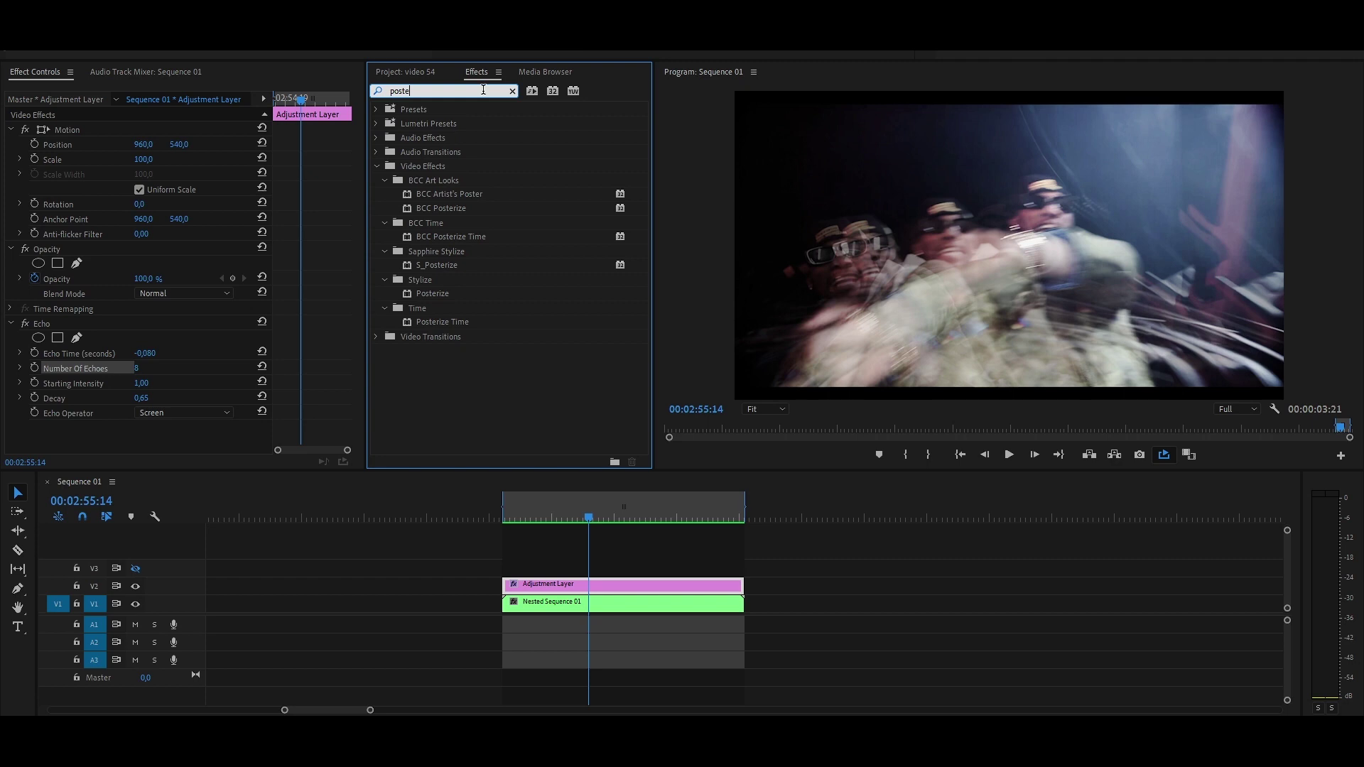
mouse_move(453, 323)
left_mouse_down()
mouse_move(472, 330)
mouse_move(579, 584)
left_mouse_up()
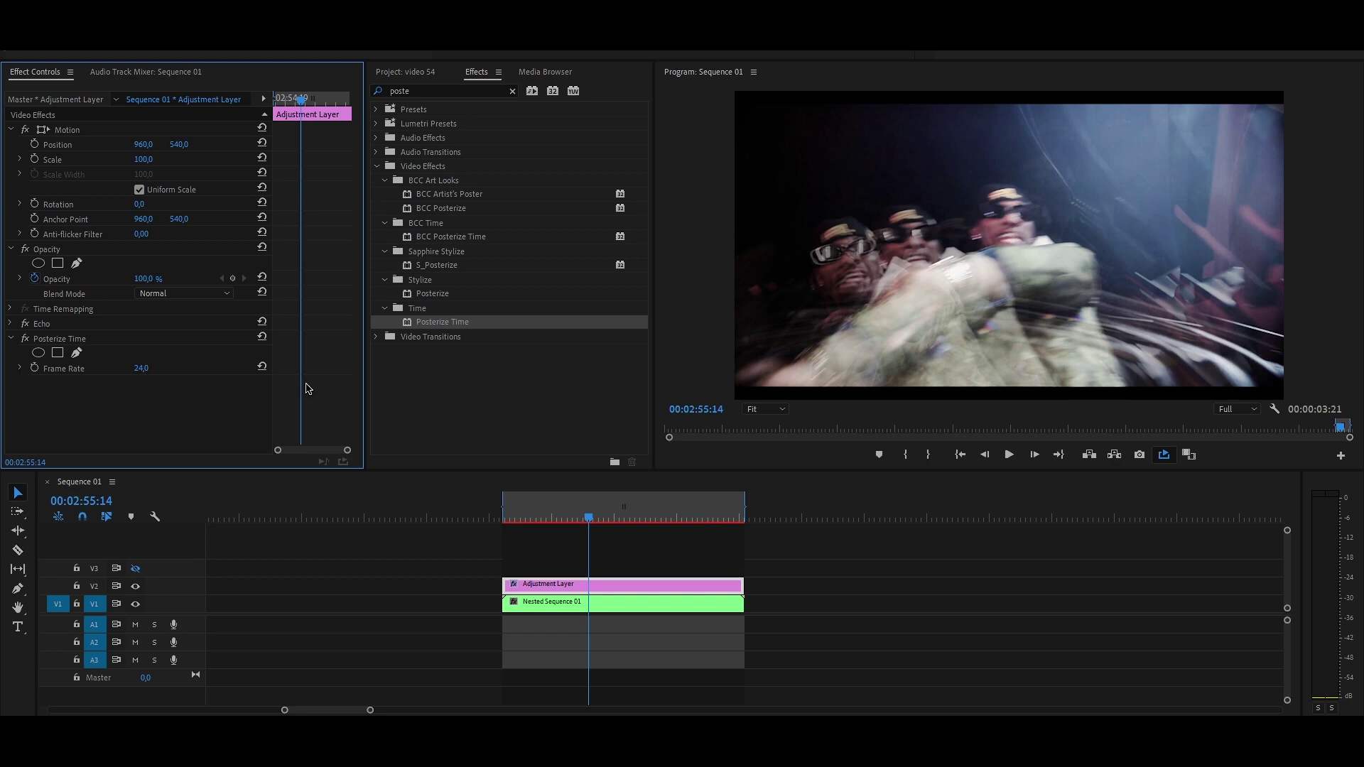
key("space")
key("space")
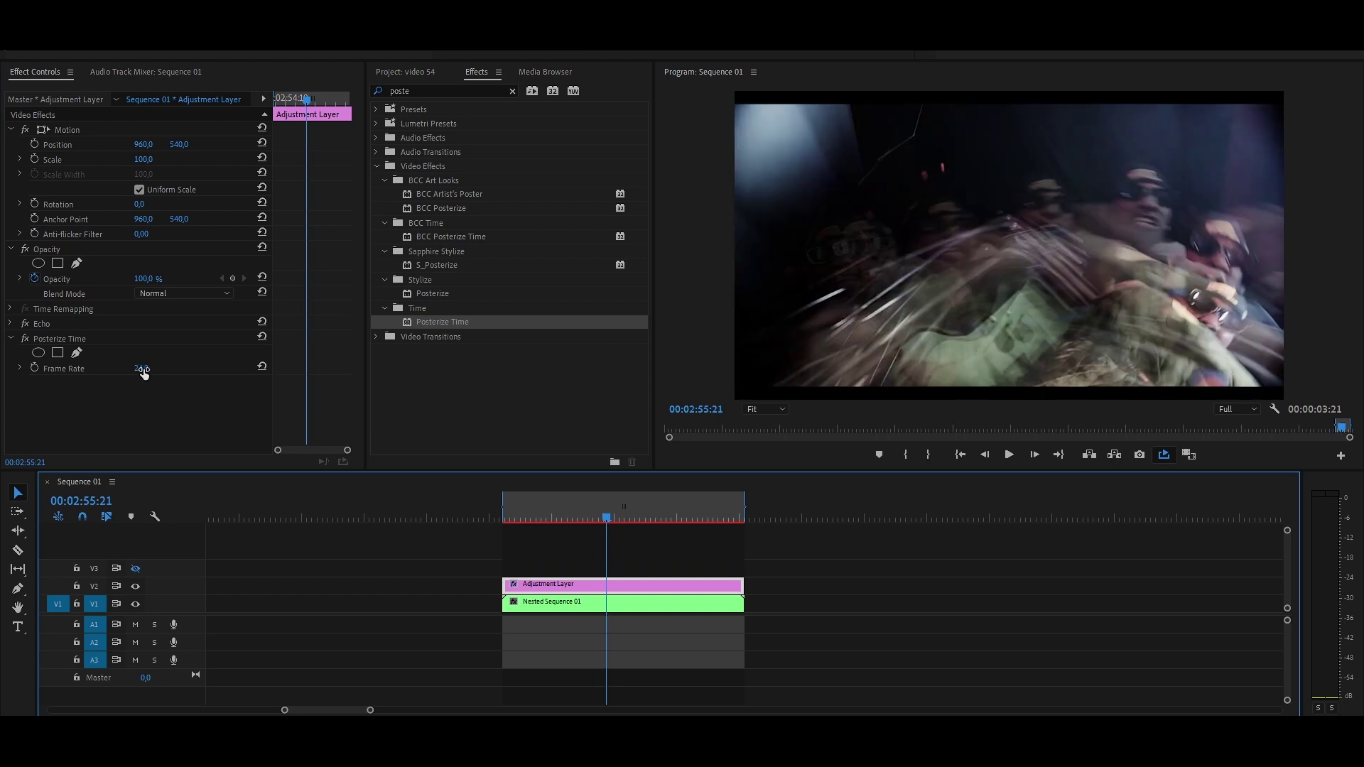
Step: Try Posterize Time frame rates of 4 and 12, previewing the choppy motion
left_click(142, 370)
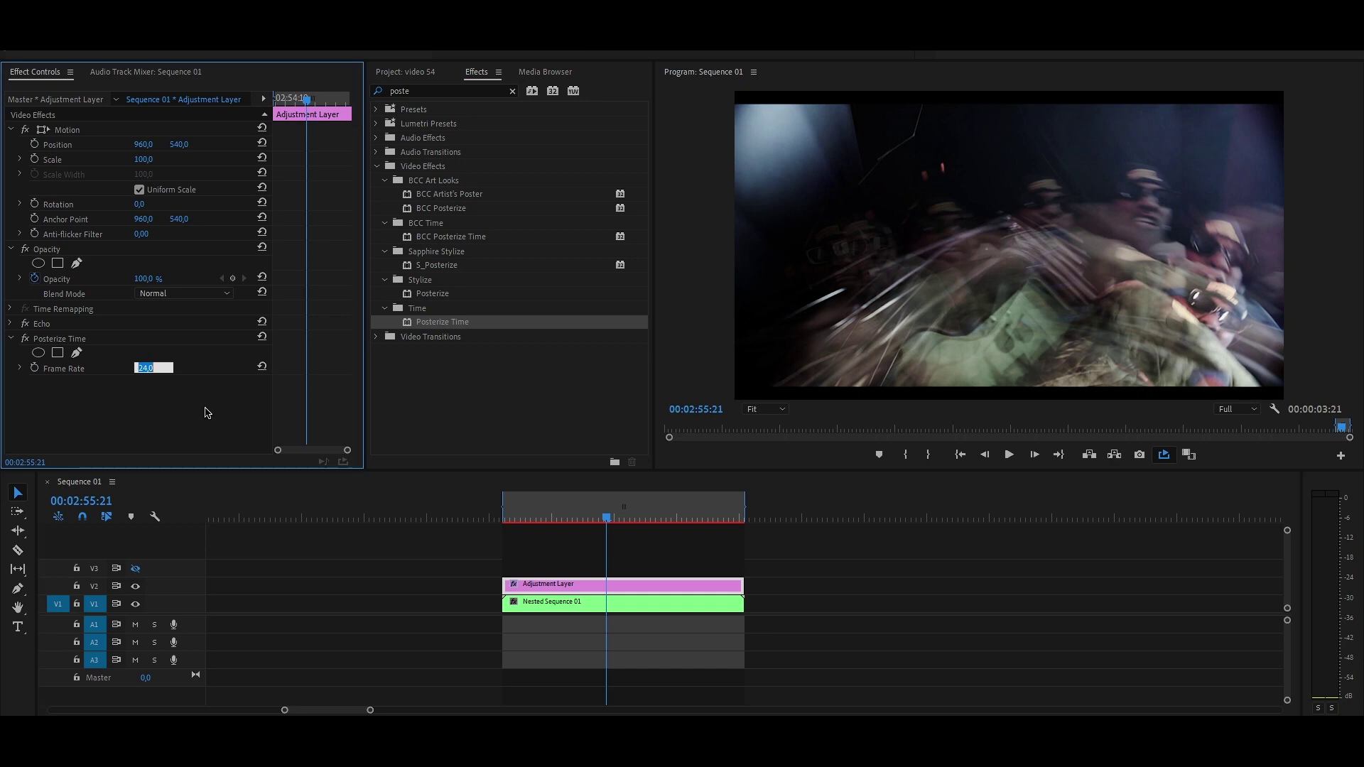
type("4")
key("Return")
left_click(506, 516)
left_click_drag(506, 516, 510, 519)
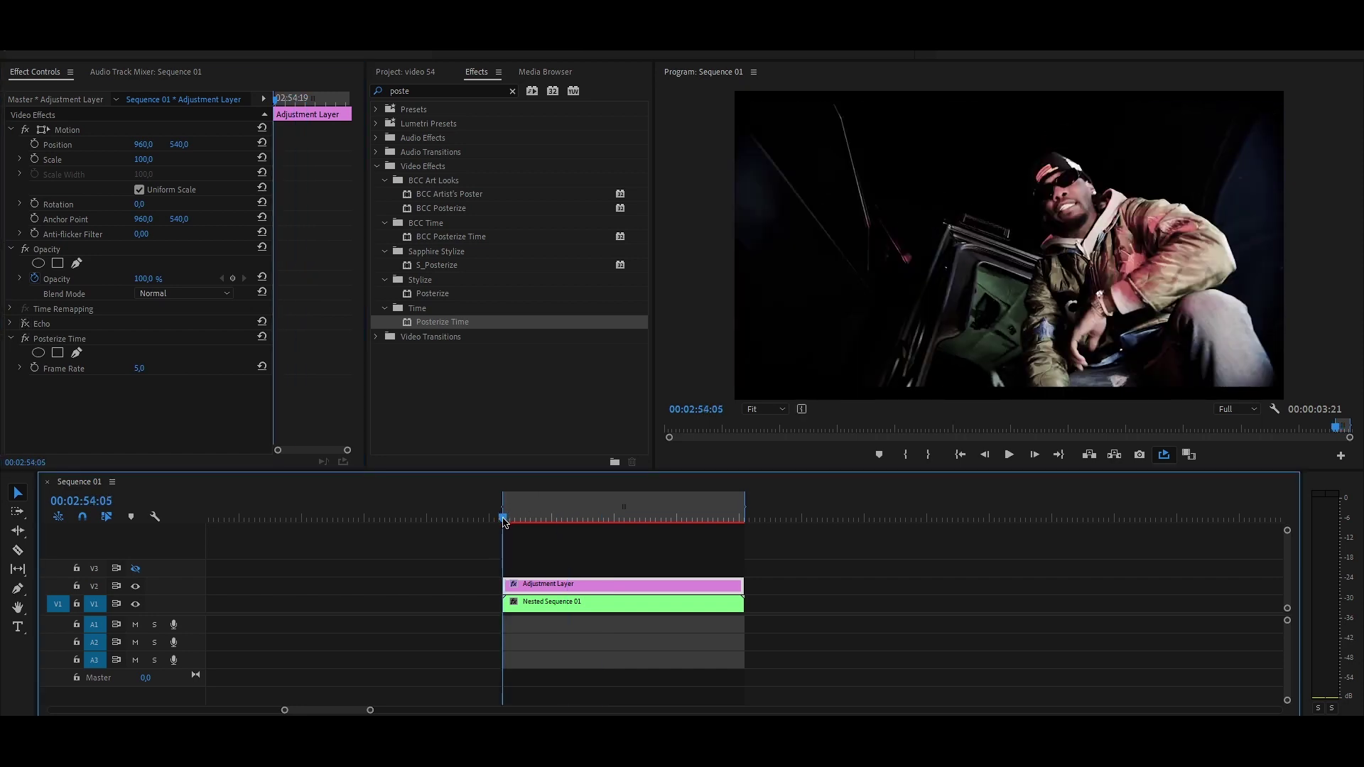
key("space")
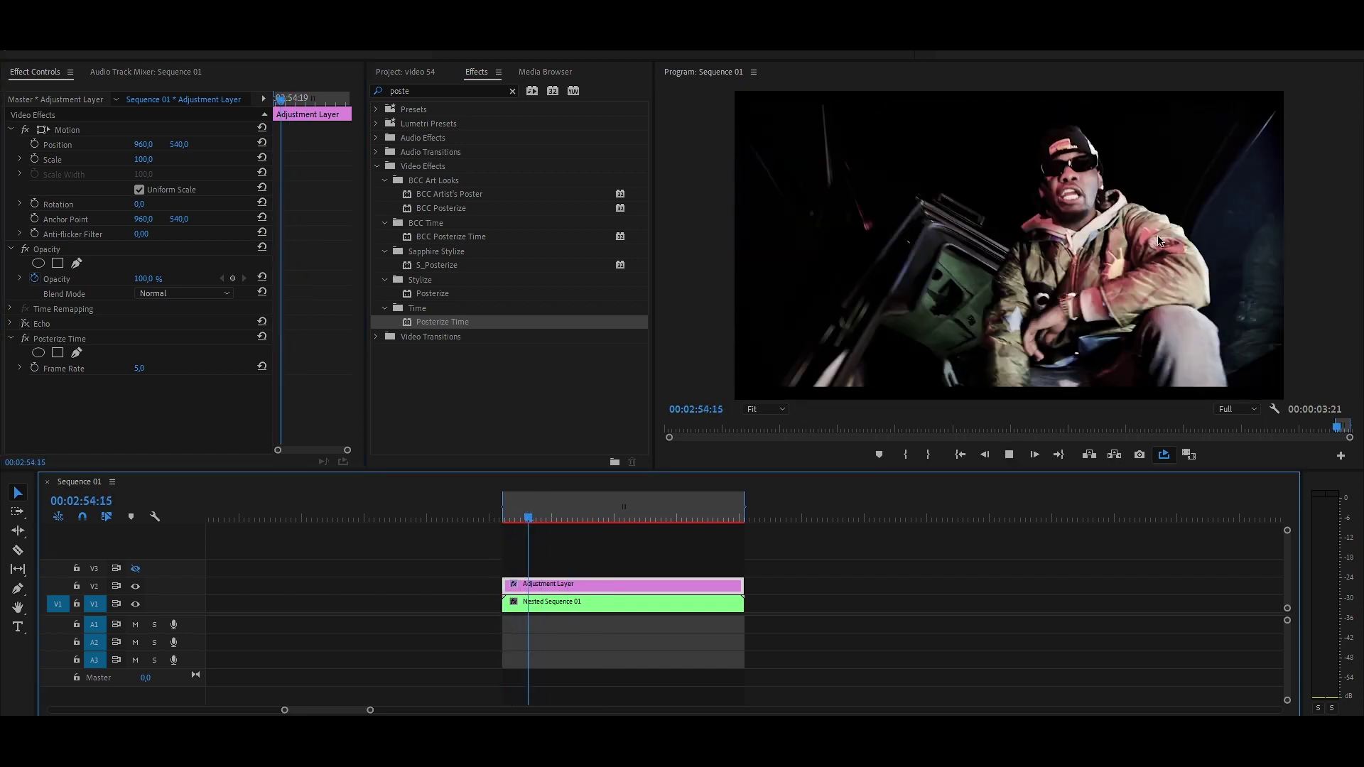
left_click(139, 368)
type("1")
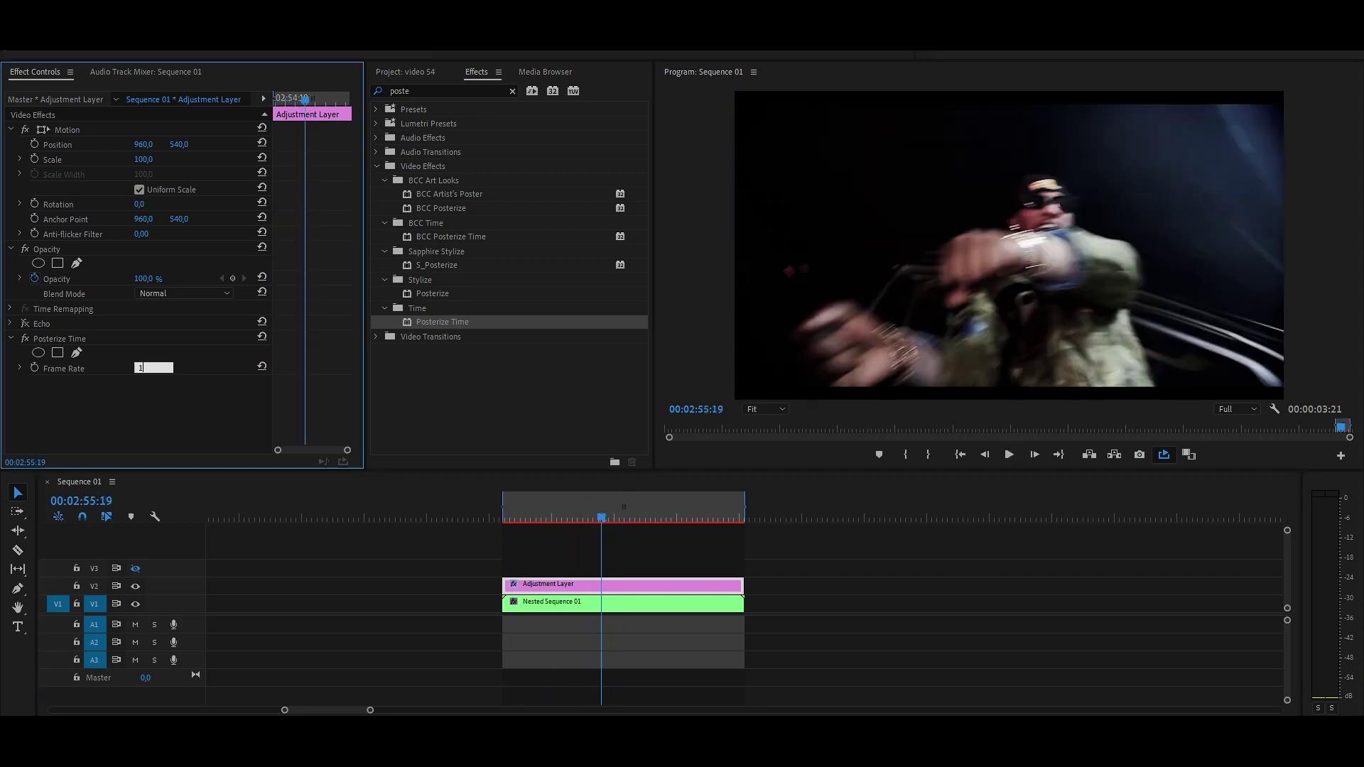
left_click(517, 506)
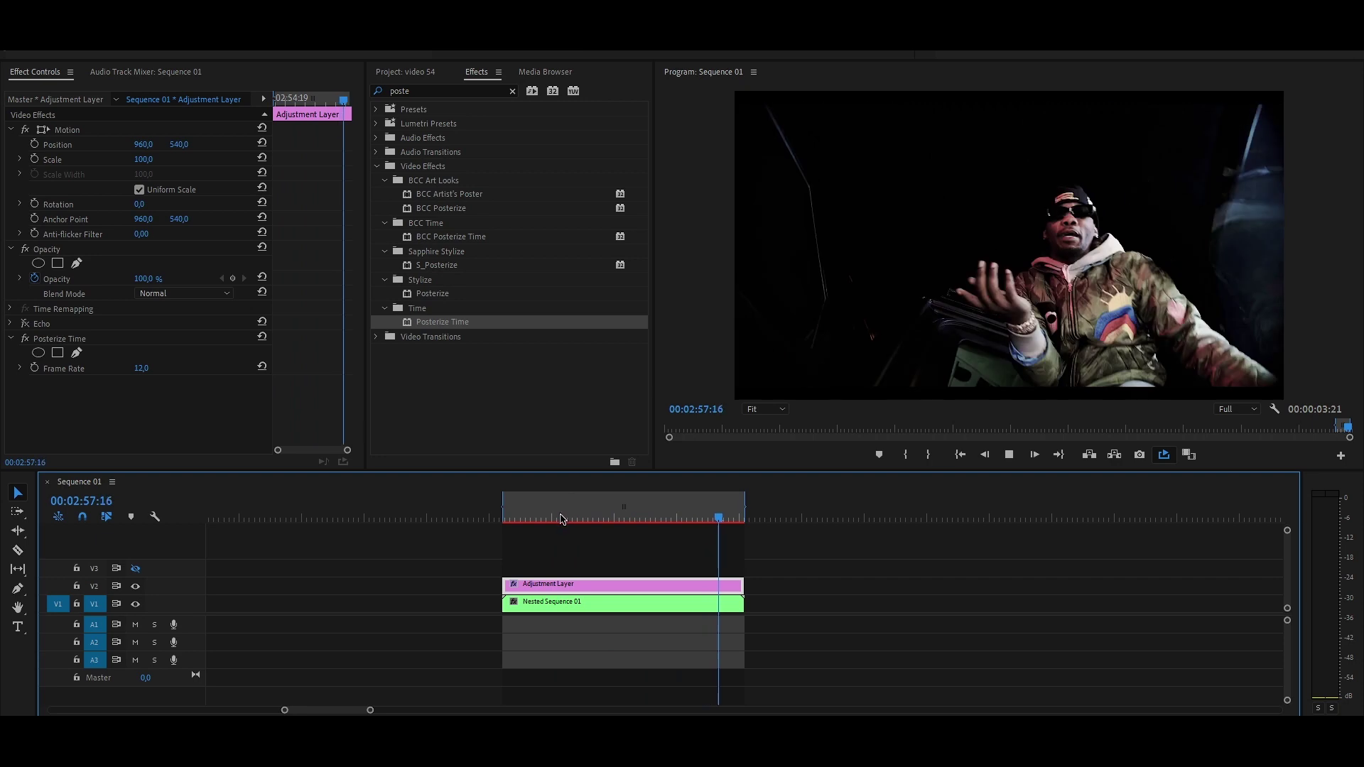
key("space")
Step: Settle on a Posterize Time Frame Rate of 8 and play back the result
left_click(139, 367)
type("8")
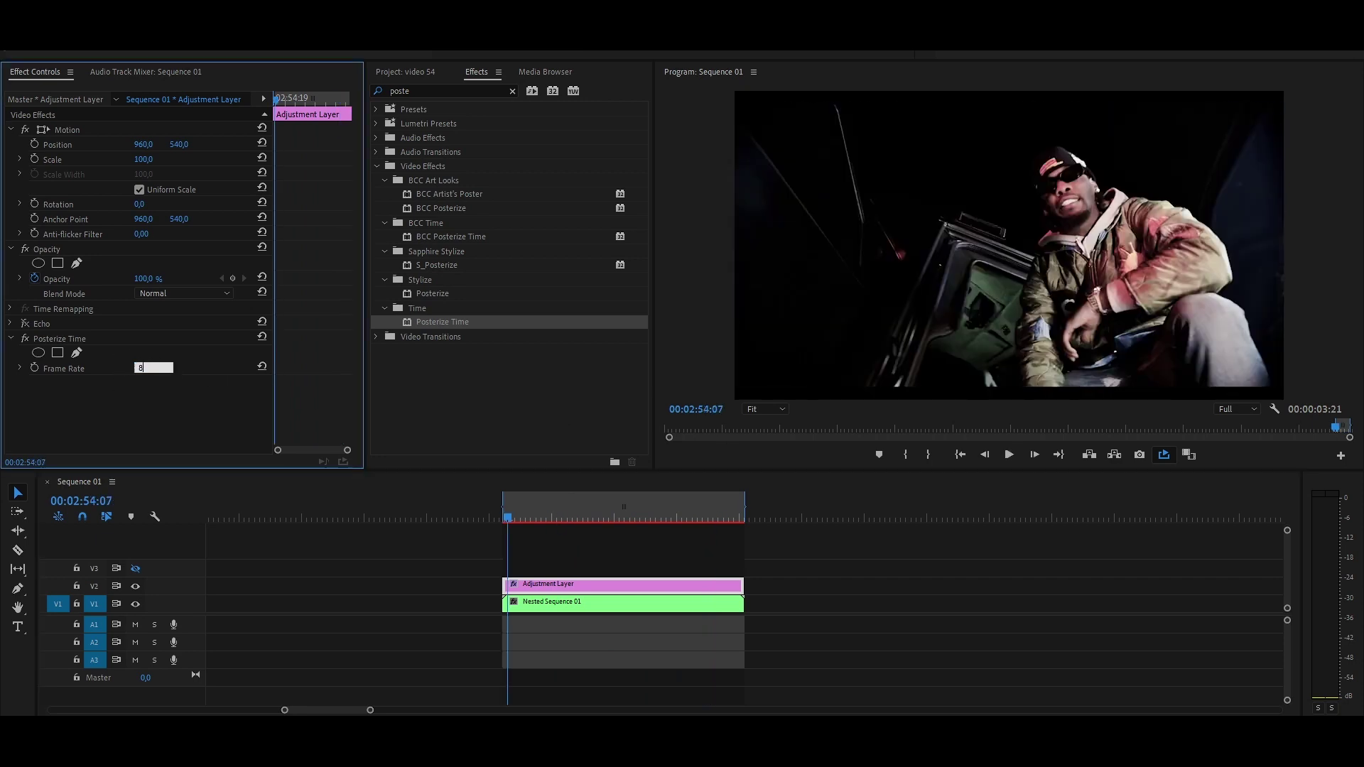
key("Return")
left_click(506, 520)
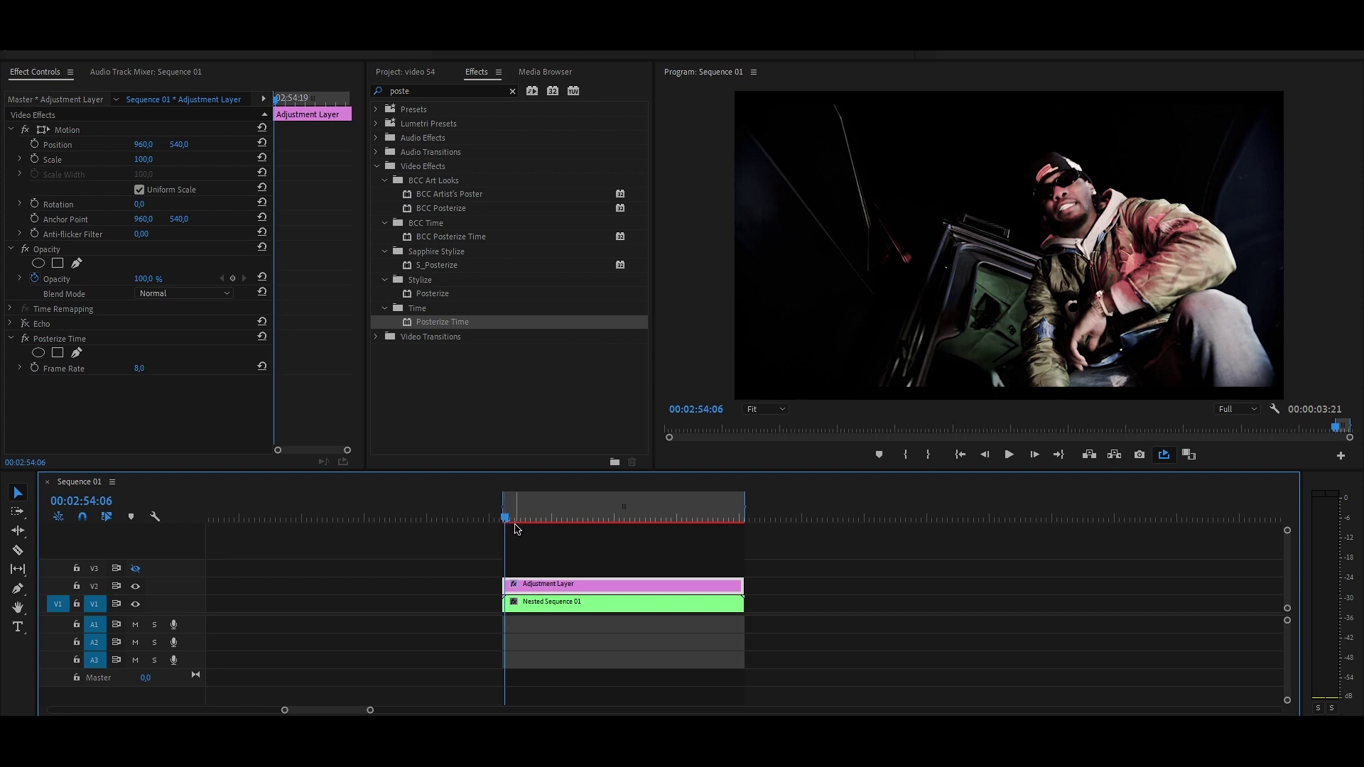
left_click(567, 514)
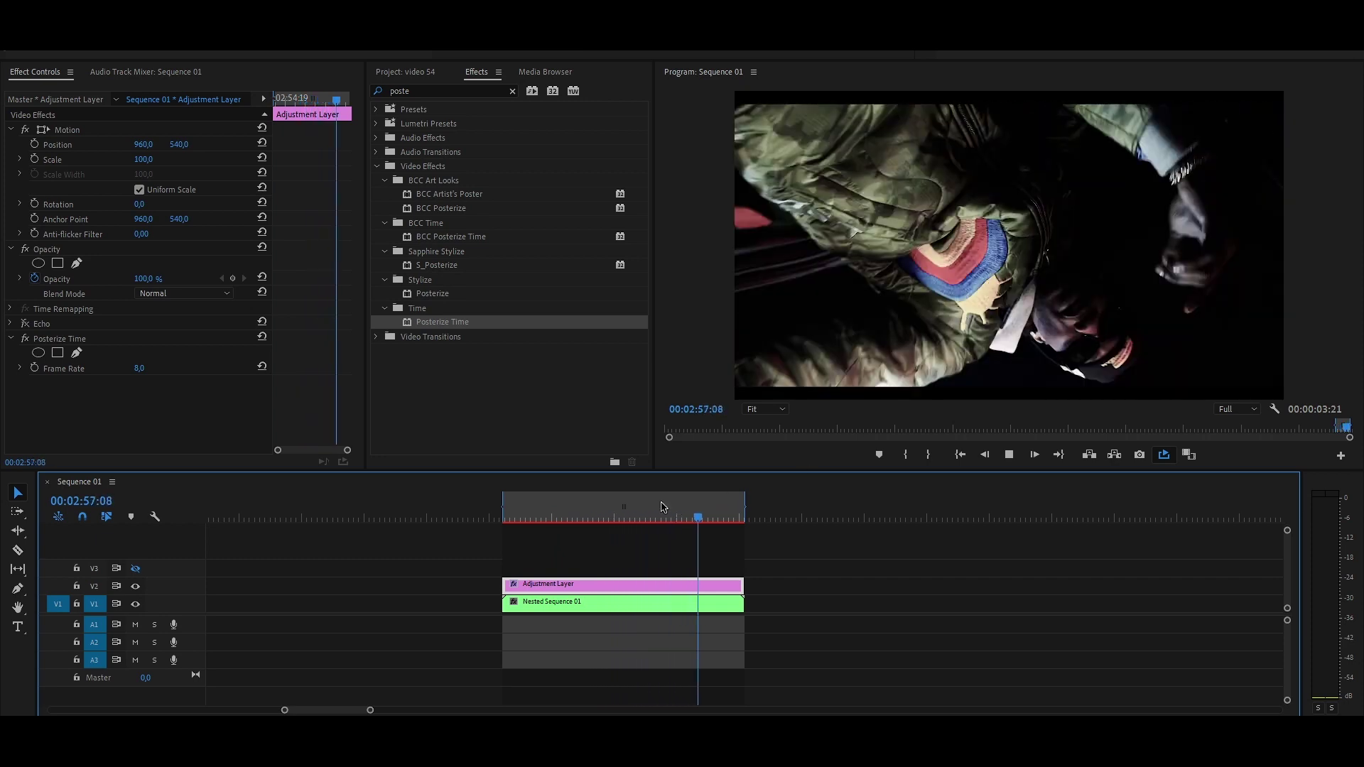
key("space")
left_click(27, 327)
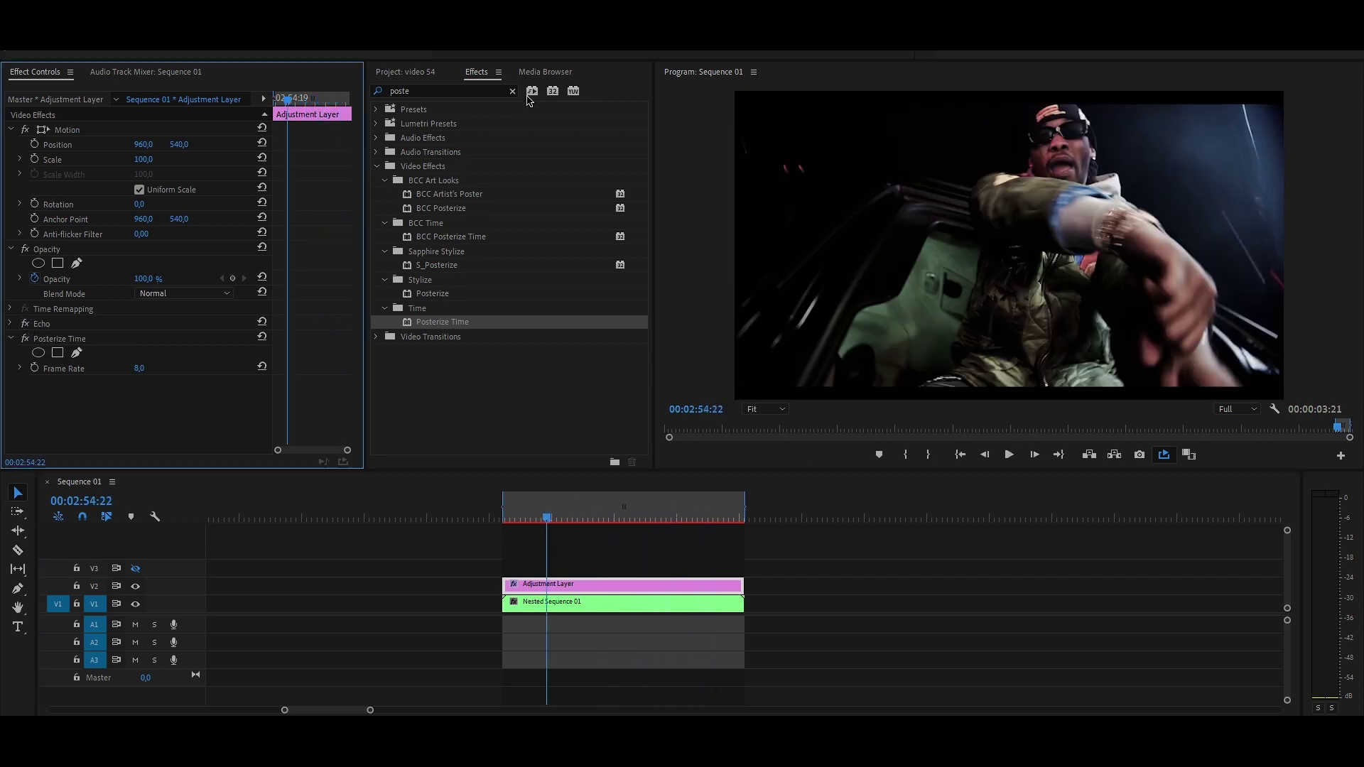
left_click(512, 91)
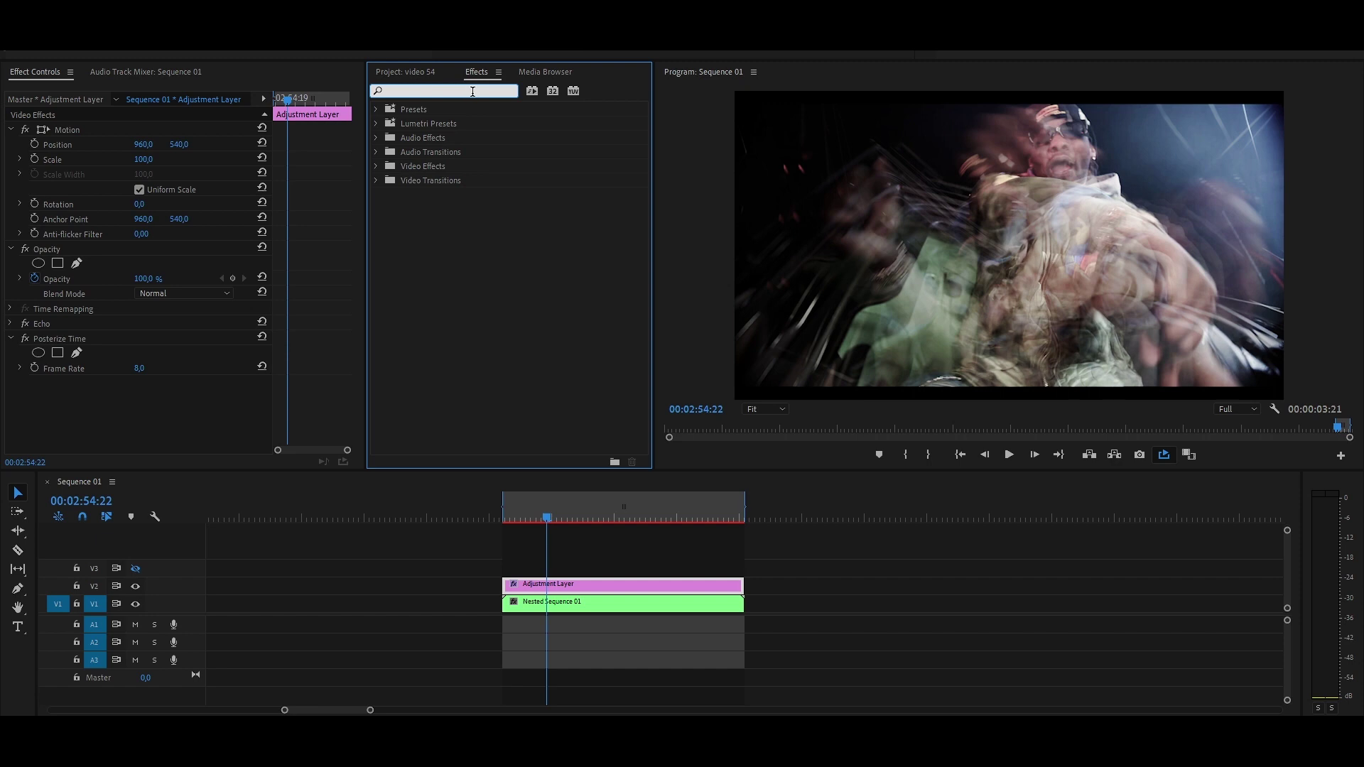
Step: Search 'direc' and apply Directional Blur to the Adjustment Layer clip
type("direc")
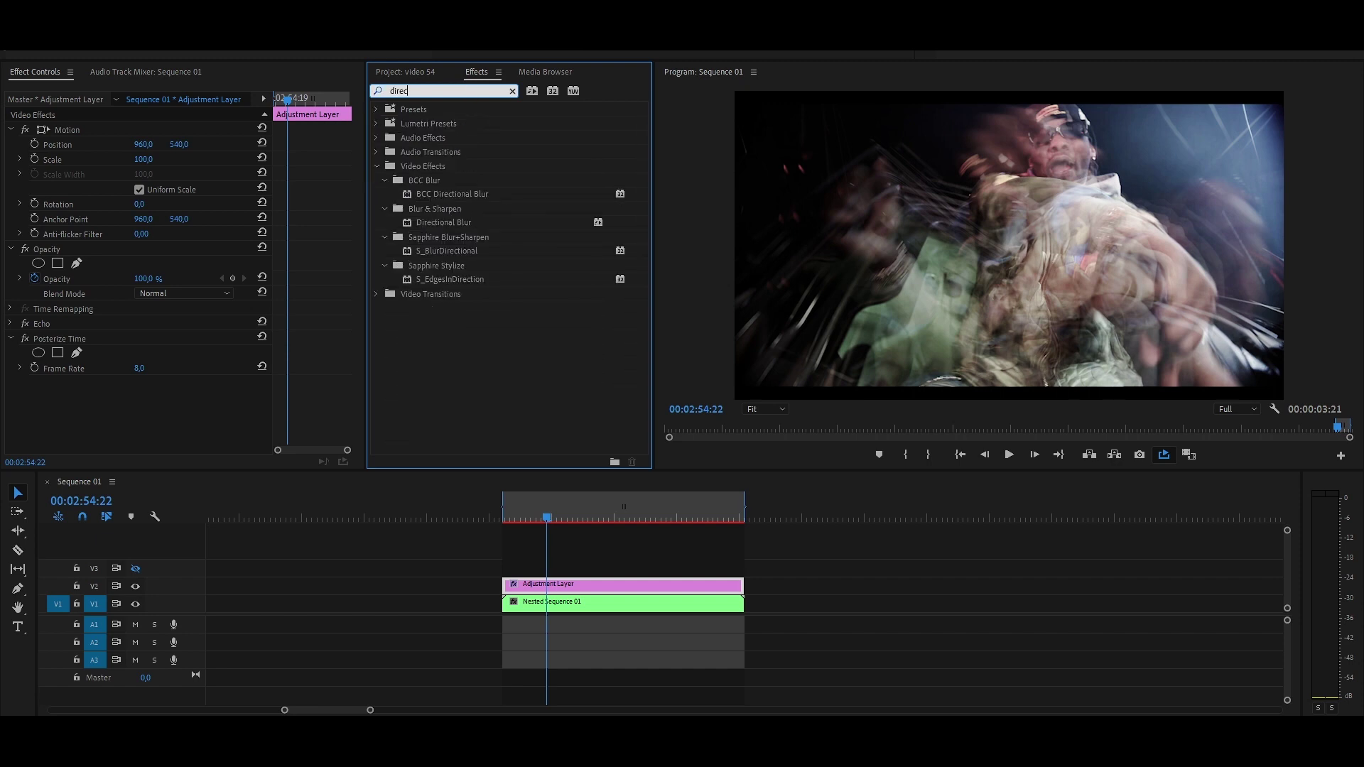
left_click(471, 224)
left_click_drag(523, 337, 547, 585)
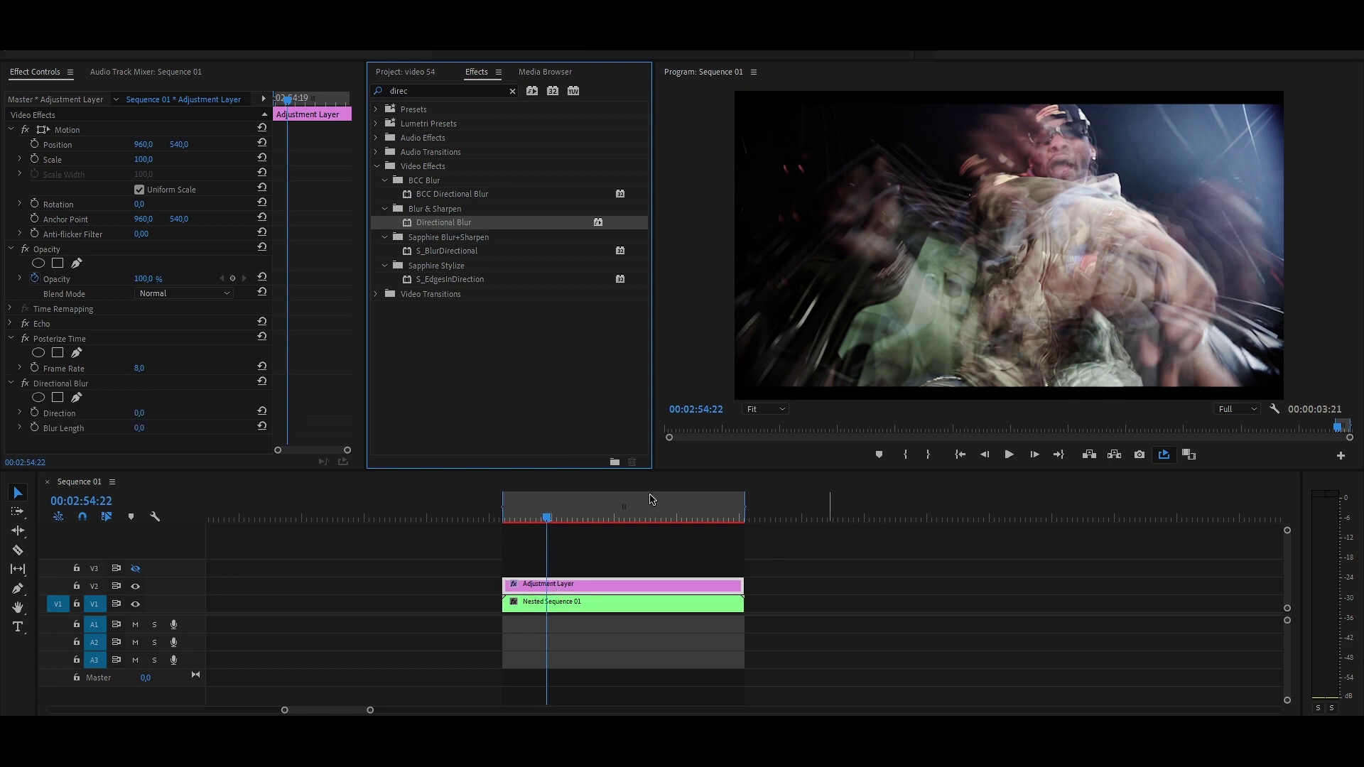
left_click(11, 338)
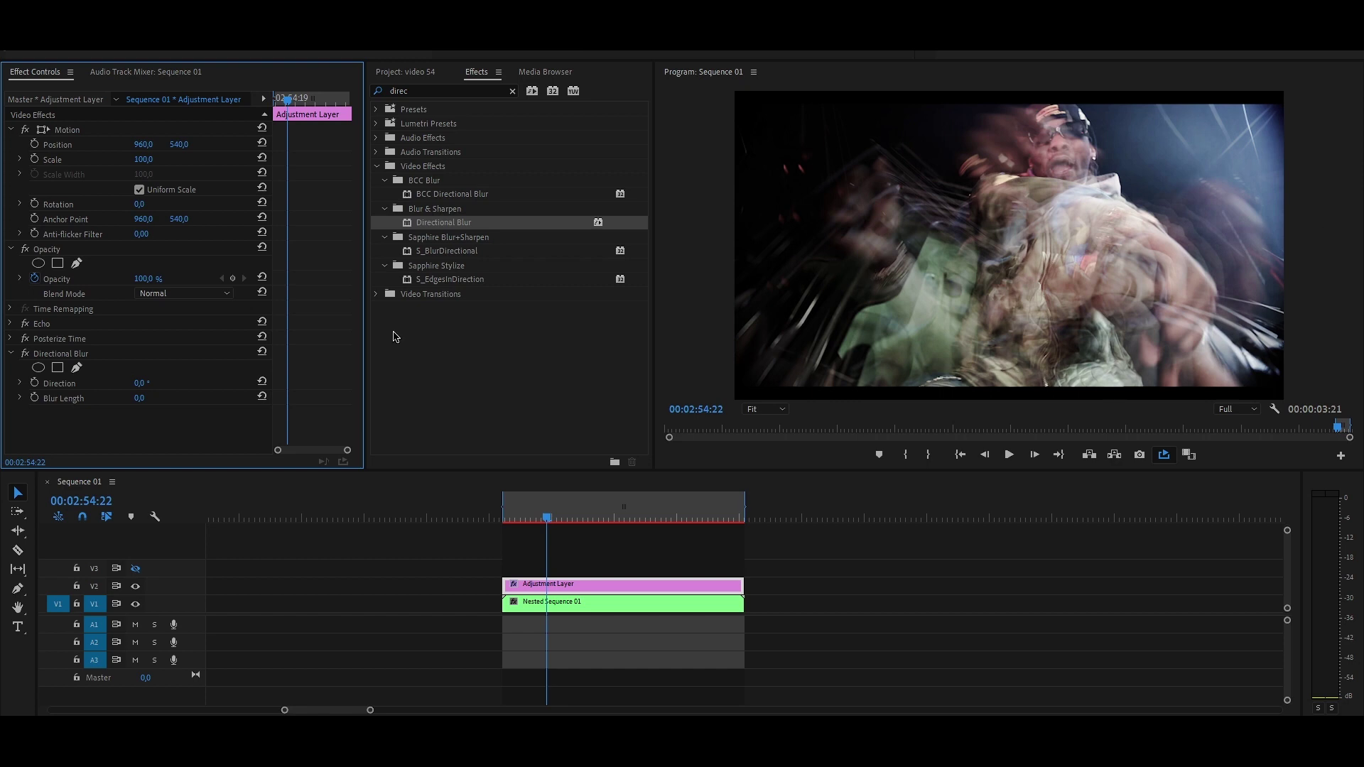
Step: Set Directional Blur Direction to 40° and Blur Length to 5, then preview
left_click(140, 383)
key("Tab")
type("5")
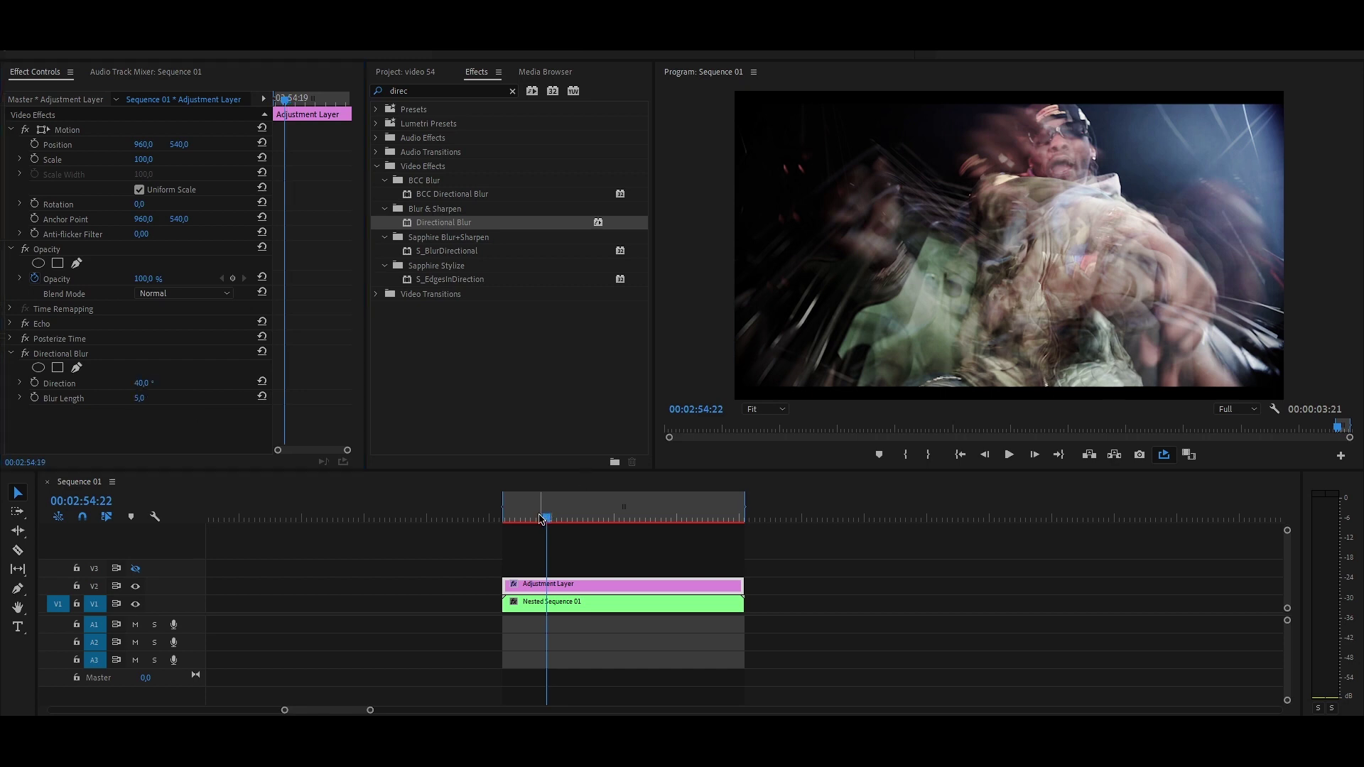
left_click_drag(543, 517, 505, 525)
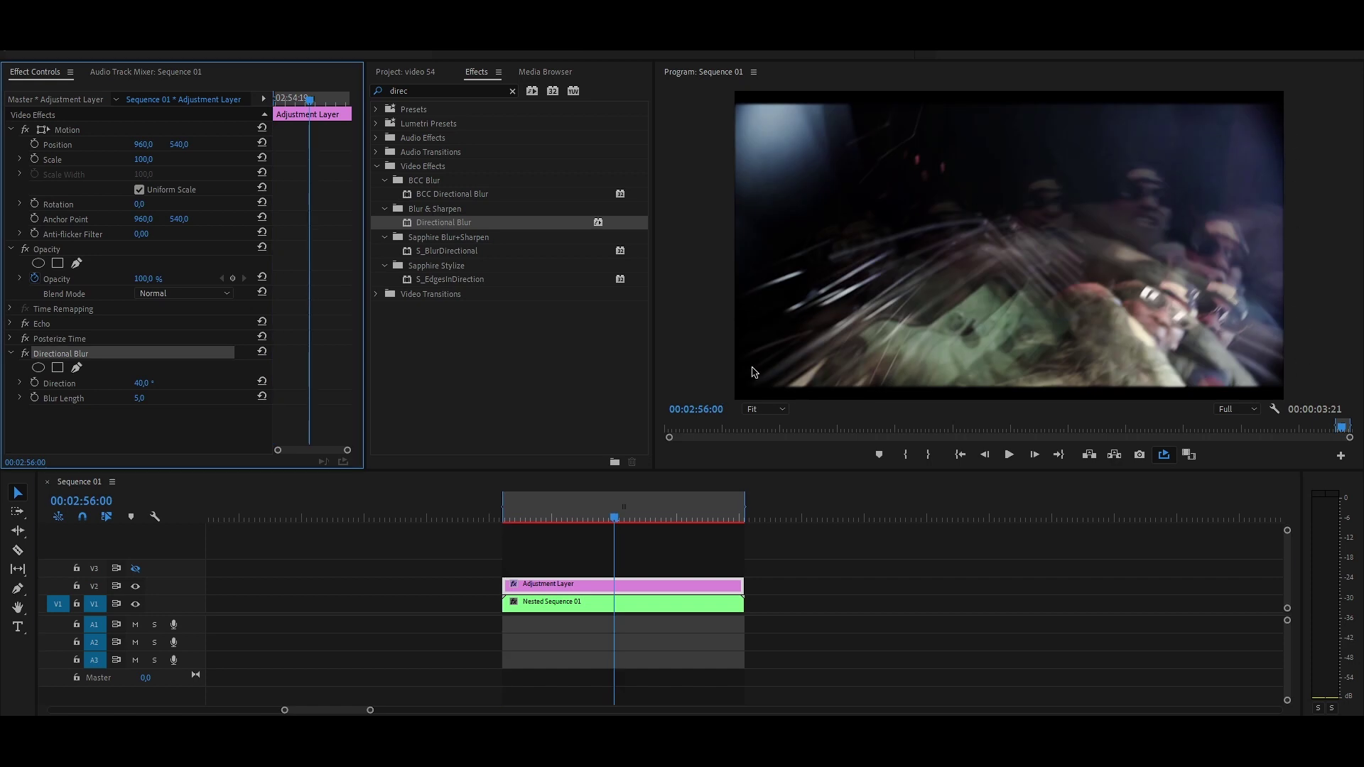
key("Right")
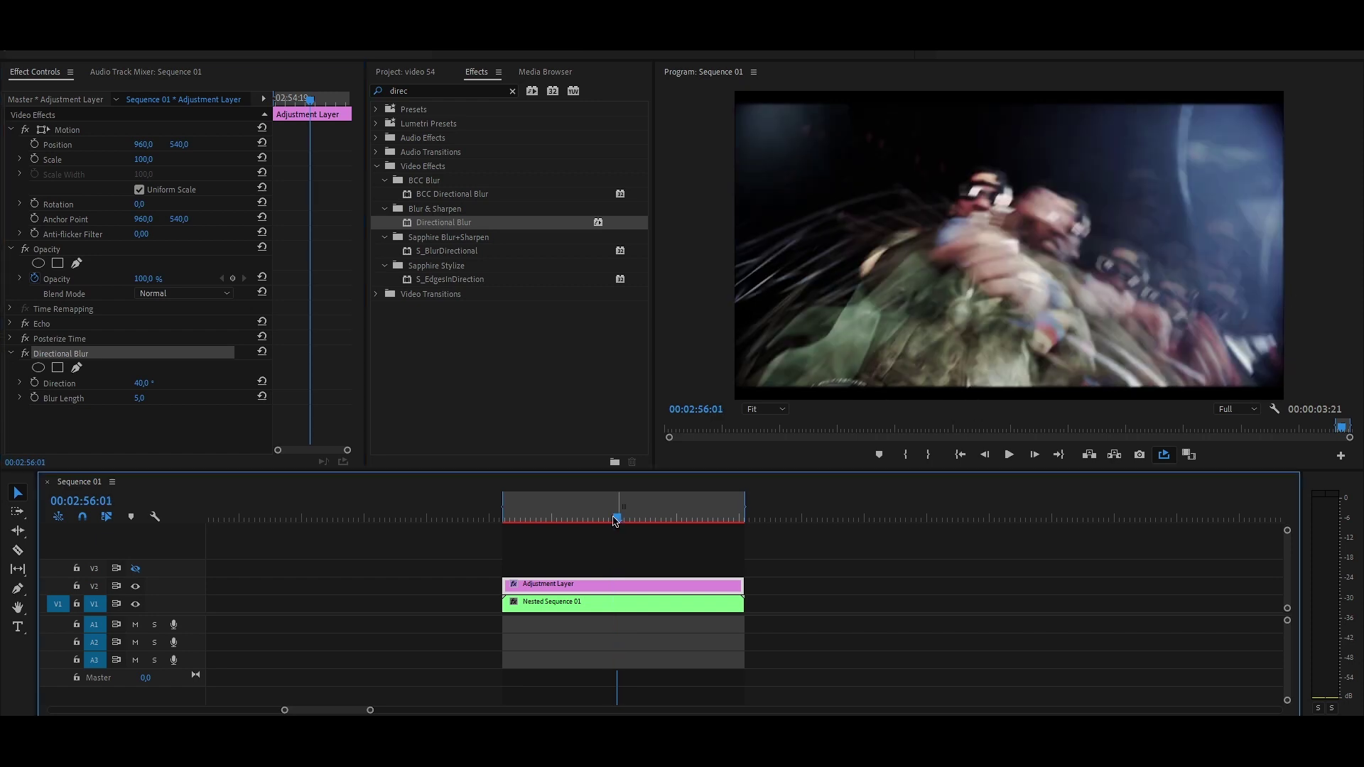
left_click(512, 92)
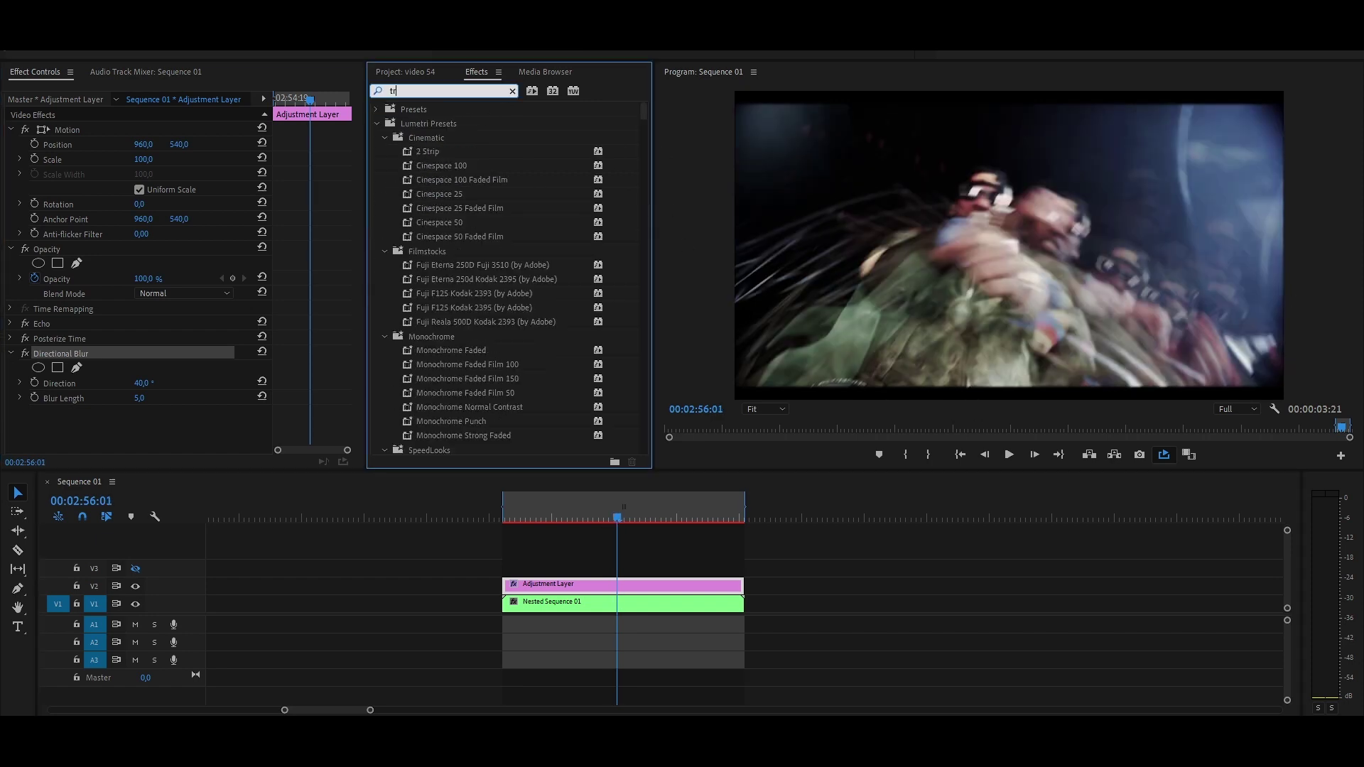
Step: Apply Transform to the adjustment layer with Scale set to 103
type("transfor")
double_click(434, 222)
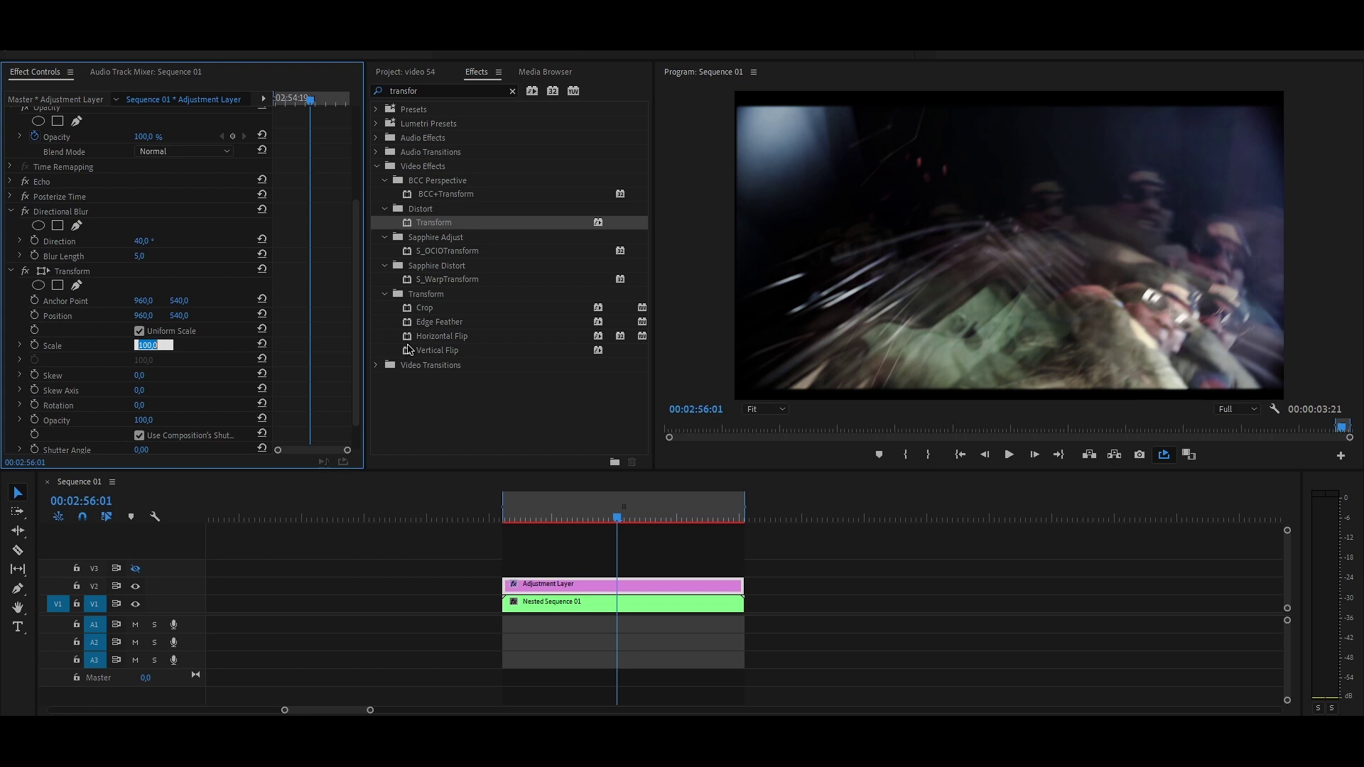
type("103")
key("Return")
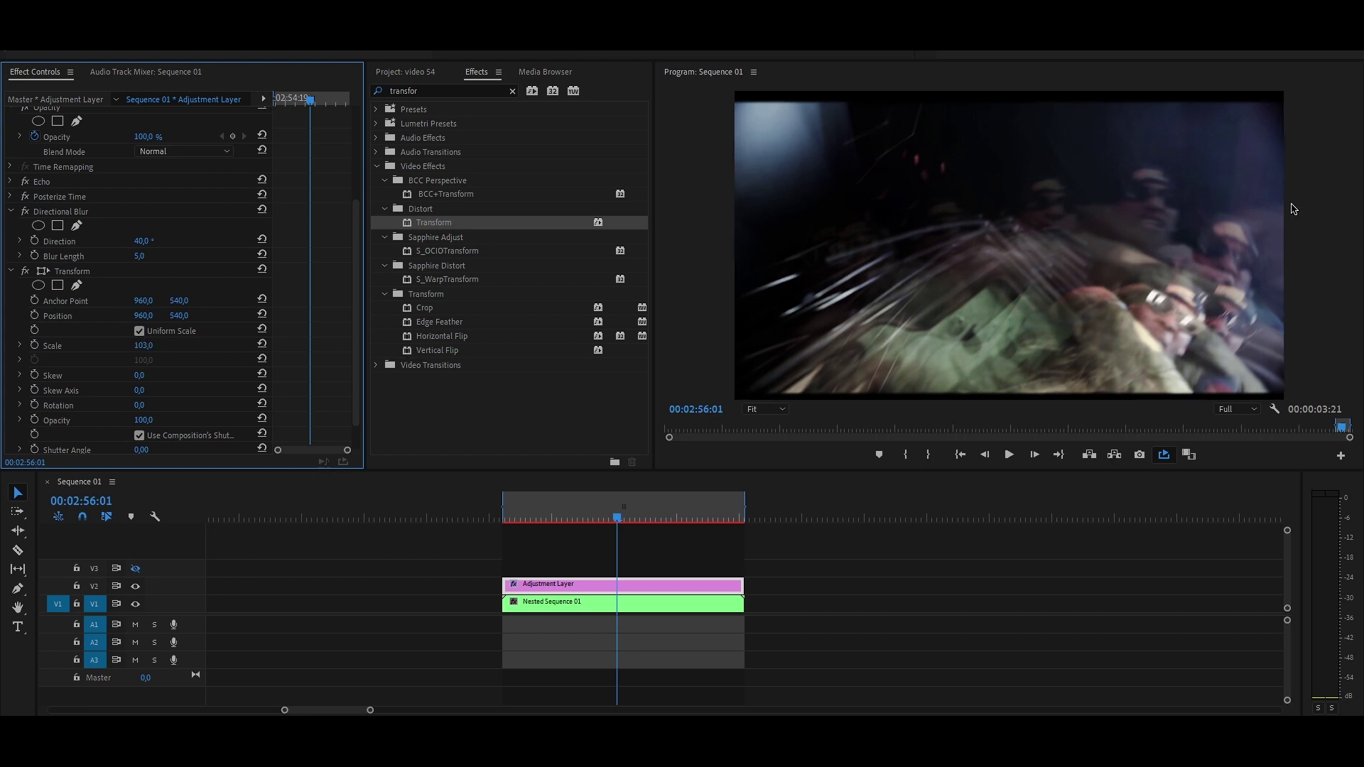
key("Left")
key("Left")
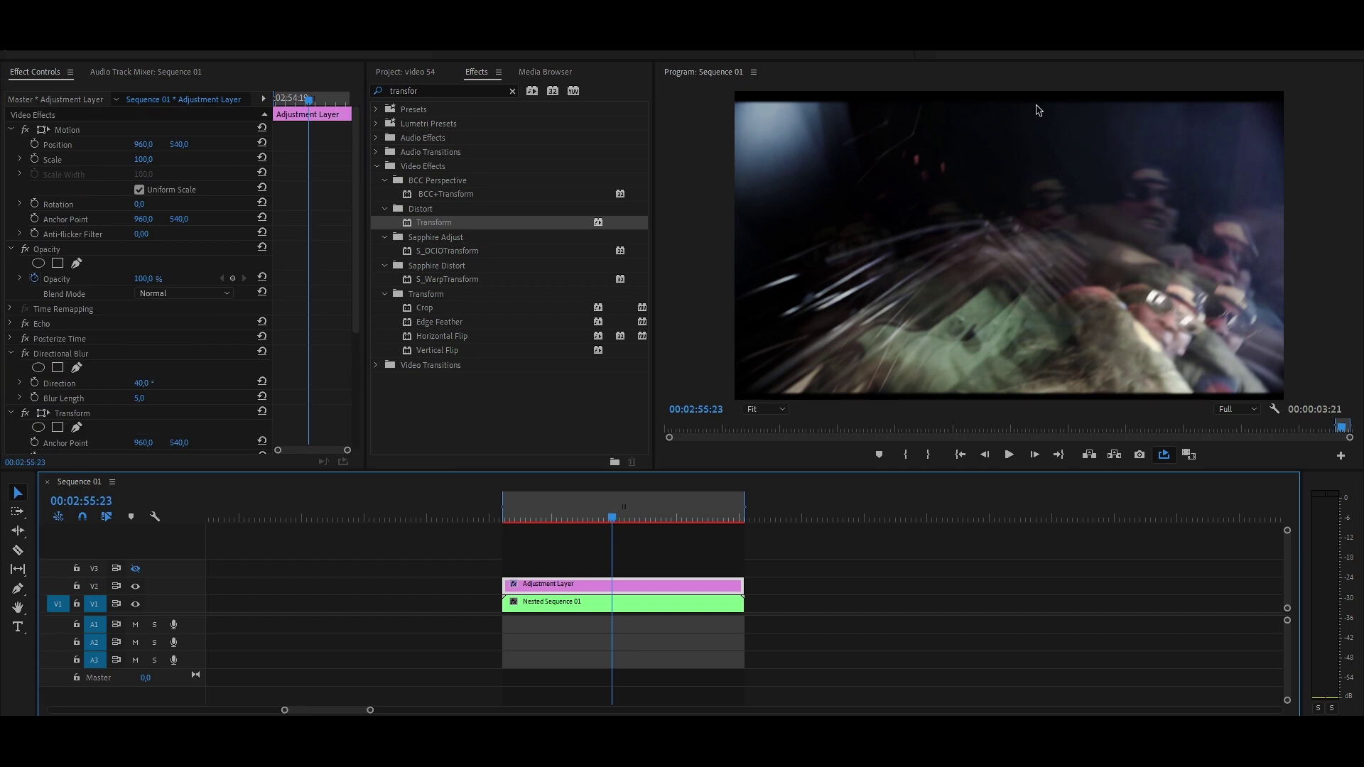
Step: Add Crop to the adjustment layer with Top and Bottom set to 8%
left_click(512, 91)
type("crop")
left_click_drag(424, 194, 142, 457)
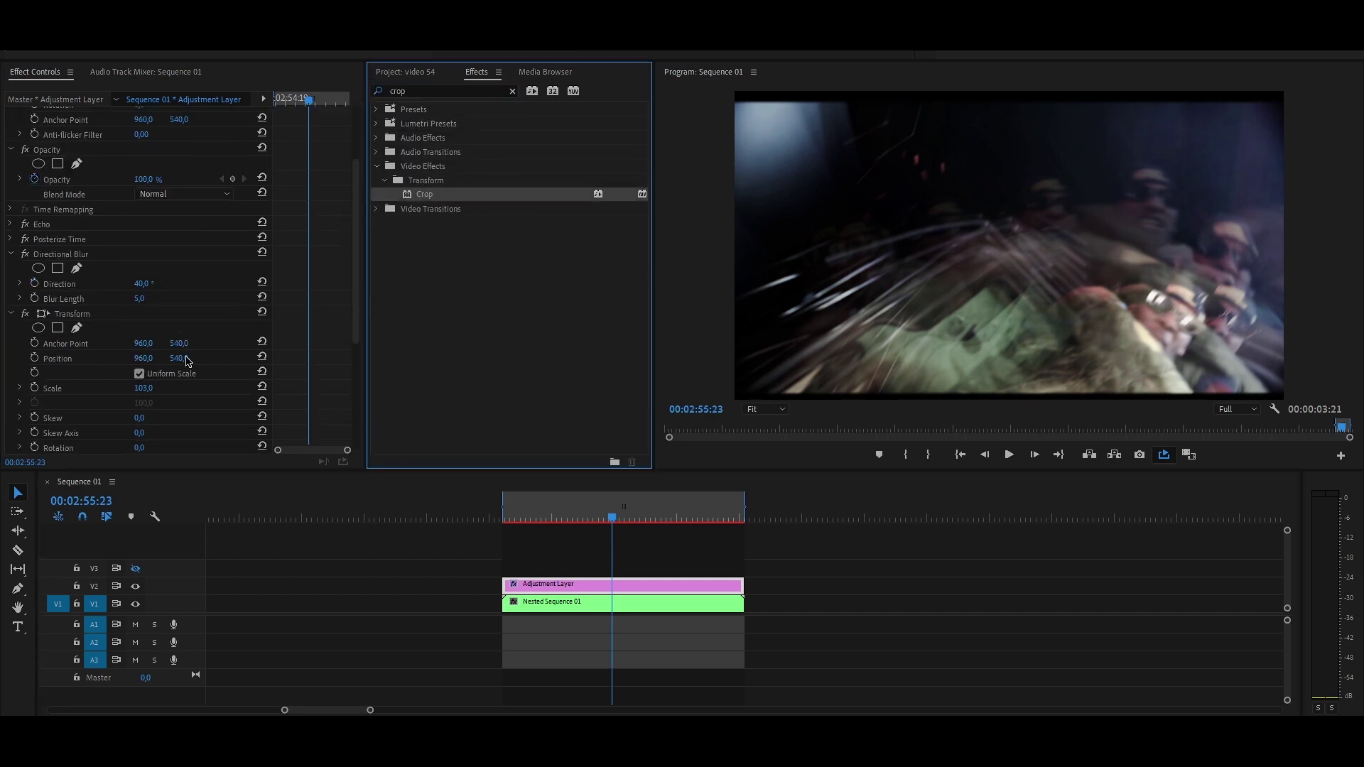
left_click(142, 370)
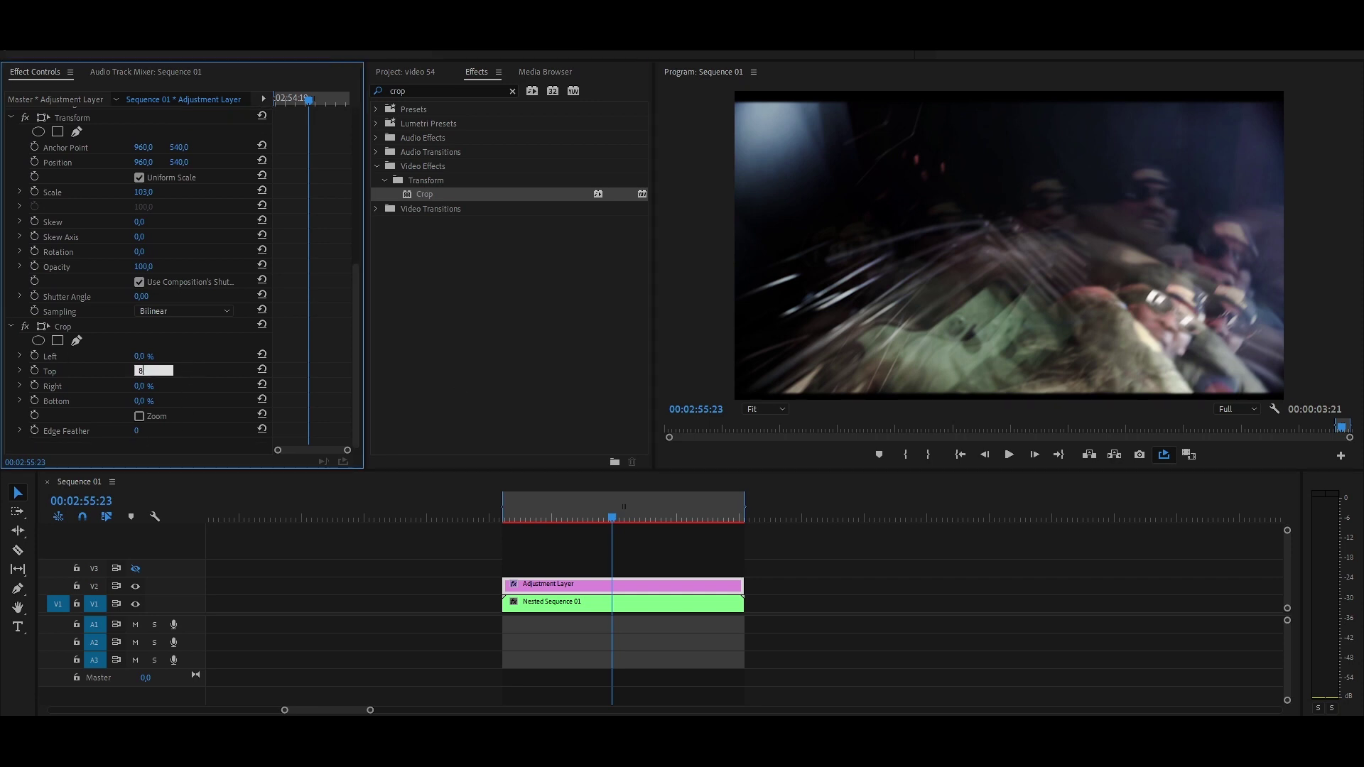
key("Tab")
key("Tab")
type("8")
key("Return")
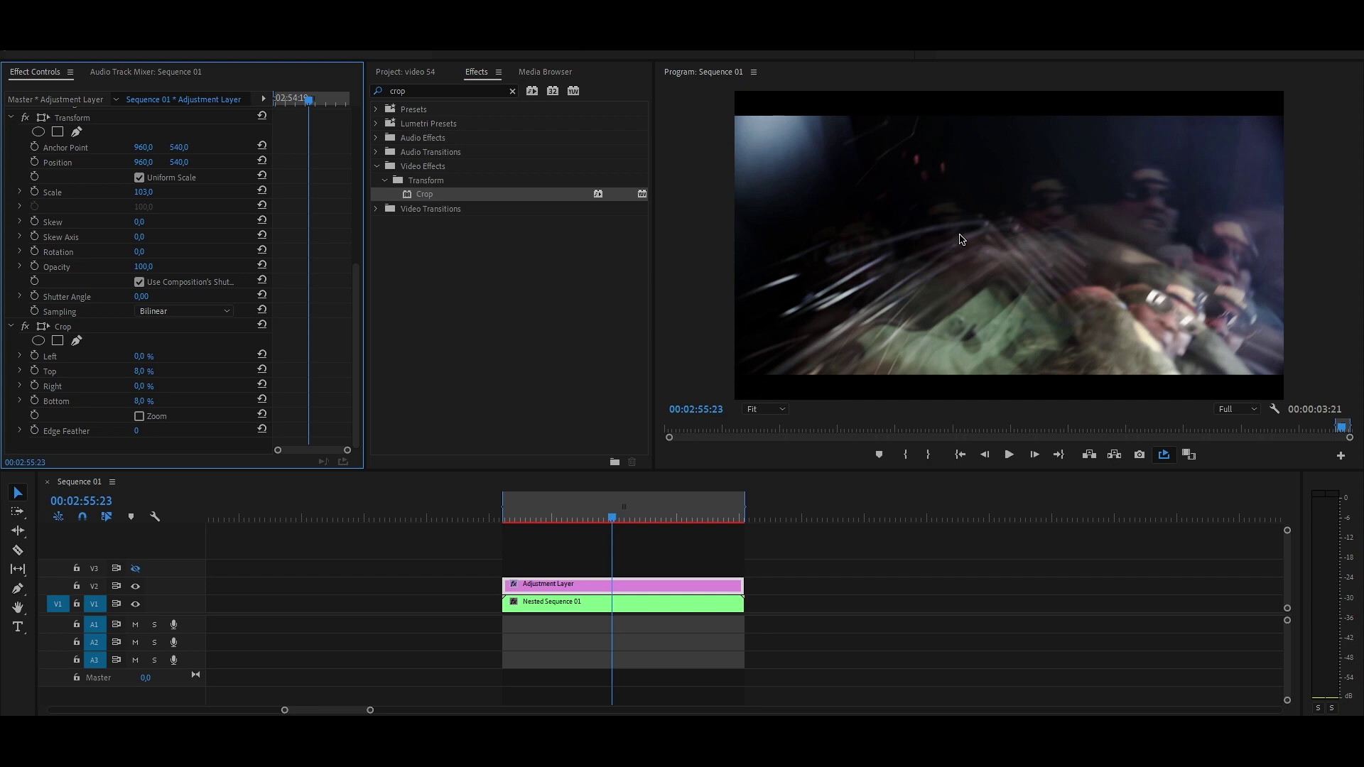
left_click(520, 516)
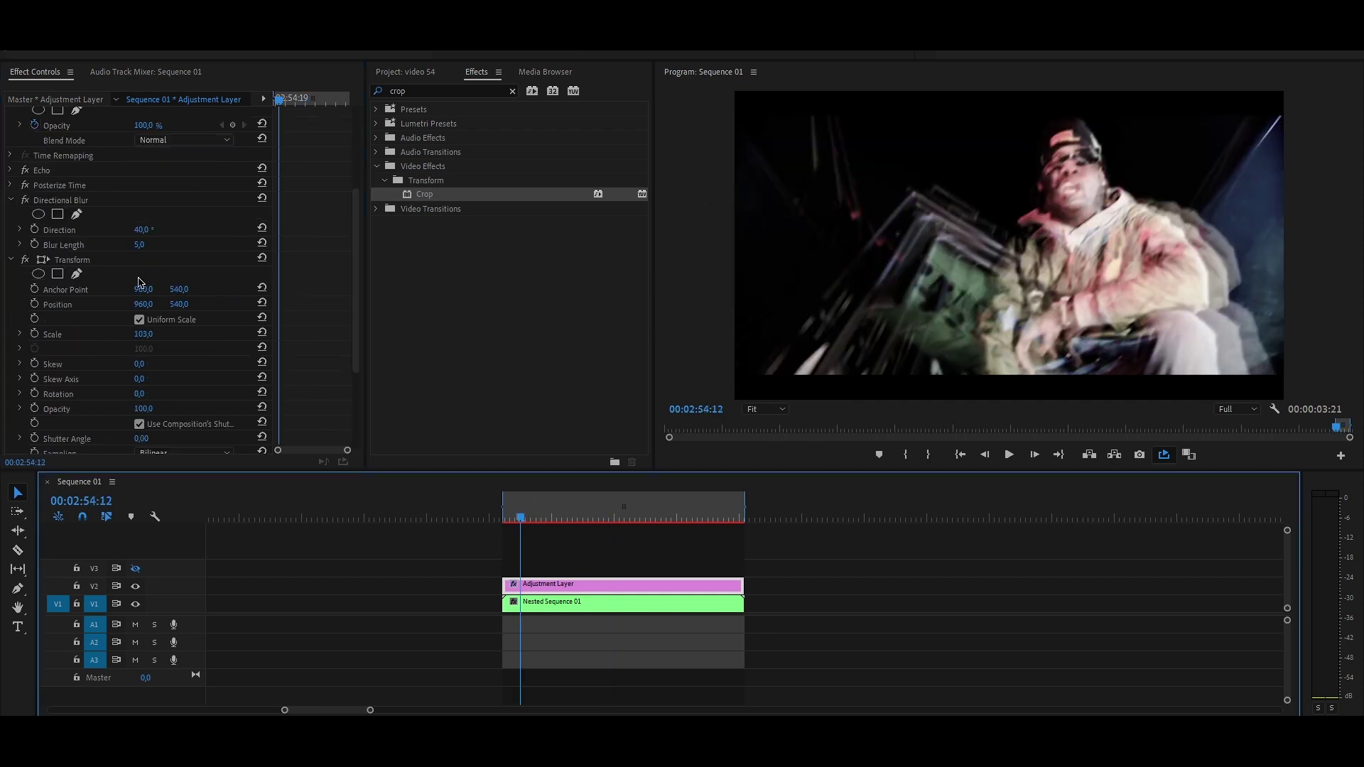
left_click(512, 91)
Step: Search 'lumetri co', apply Lumetri Color to the adjustment layer, and preview the clip
type("lumetri co")
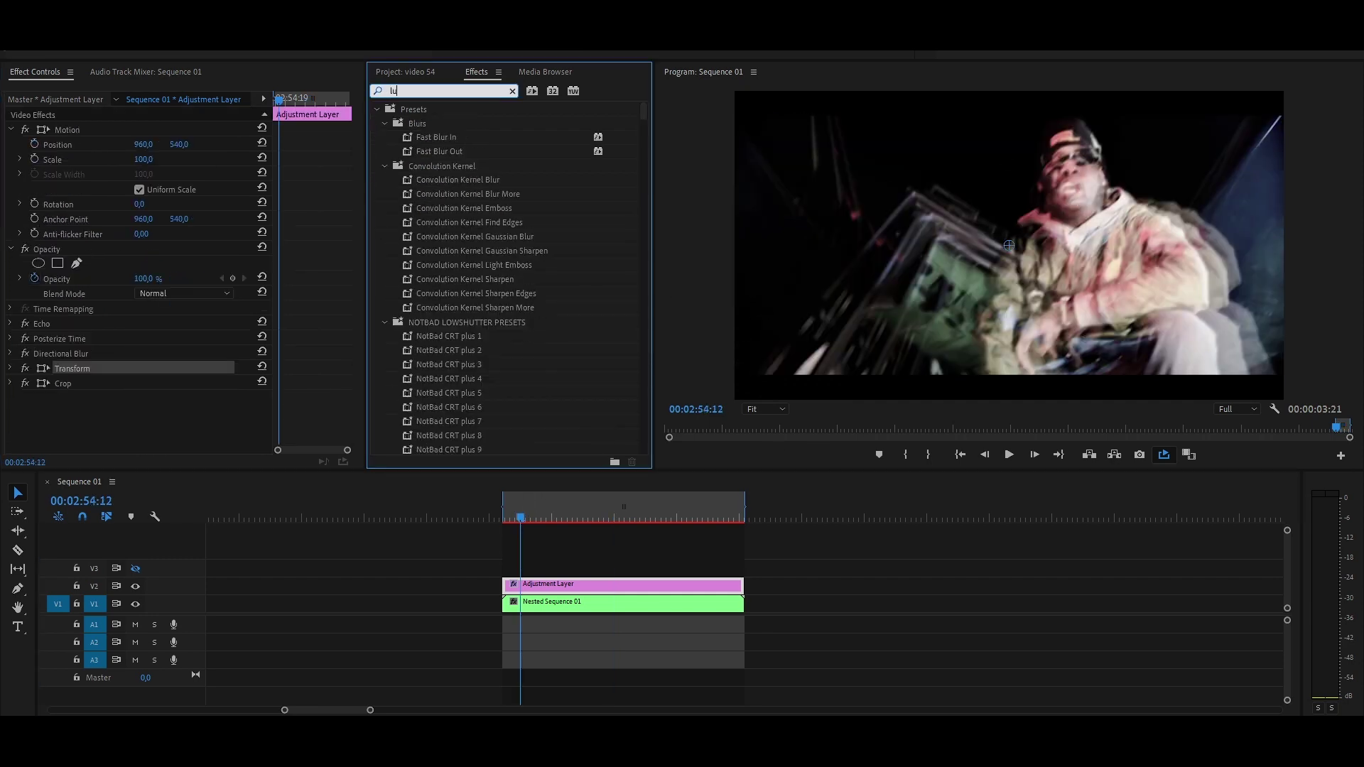
double_click(440, 194)
left_click_drag(521, 511, 599, 511)
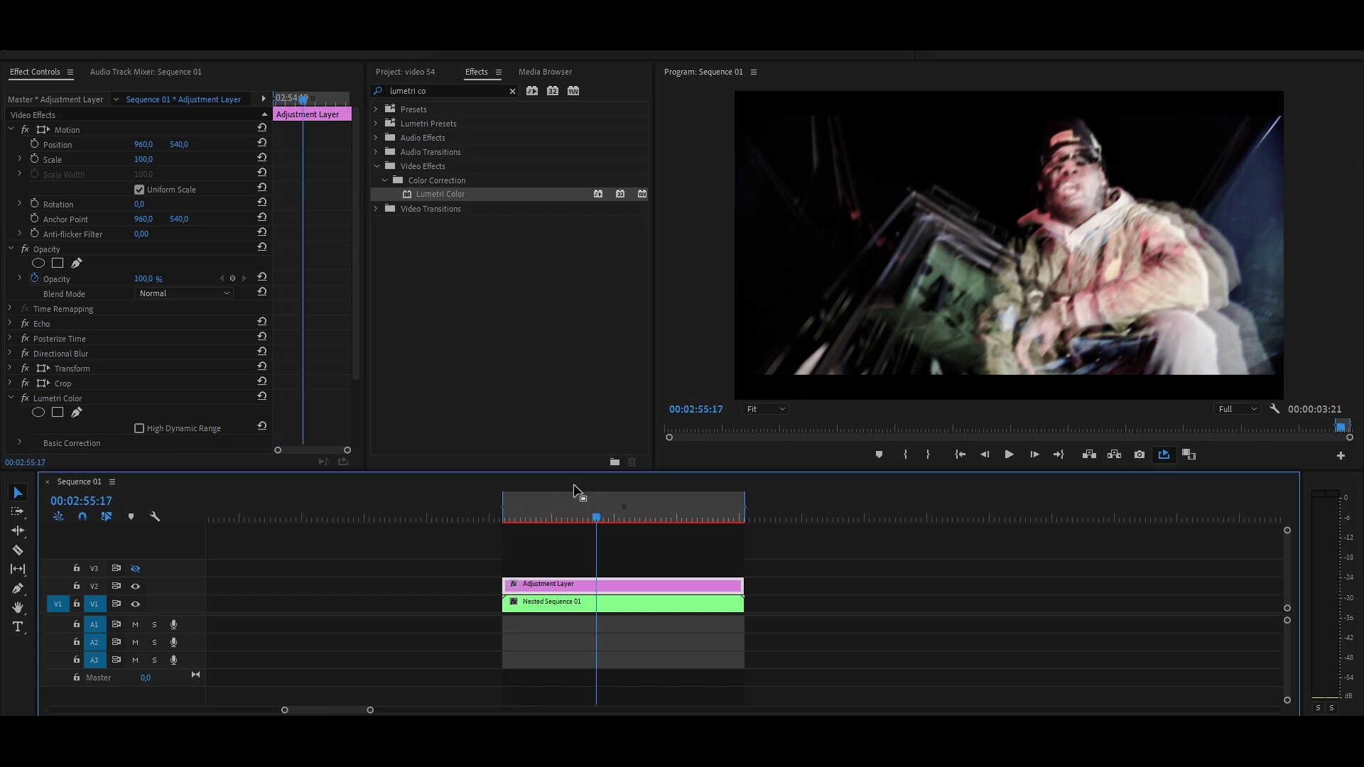
scroll(269, 363, "down", 3)
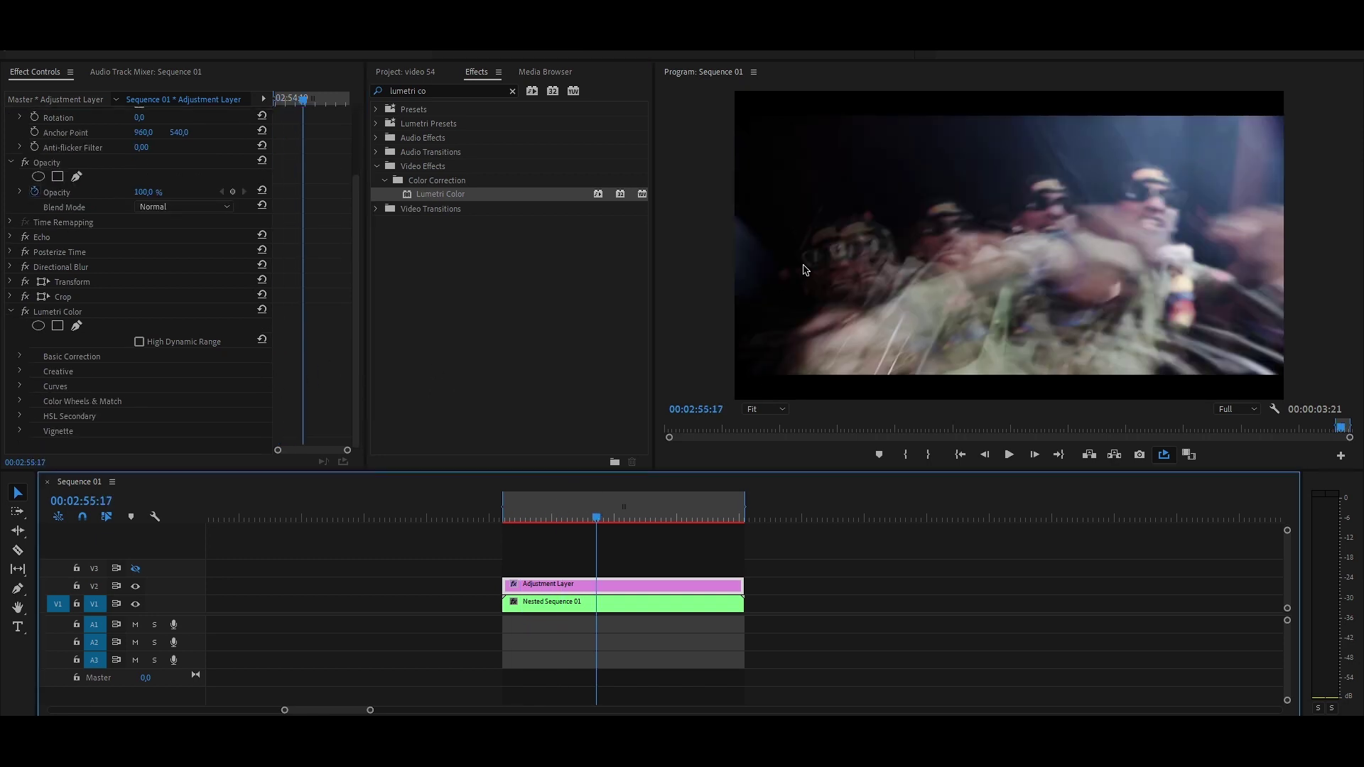
key("Right")
key("Right")
key("shift+Right")
key("shift+Right")
key("shift+Right")
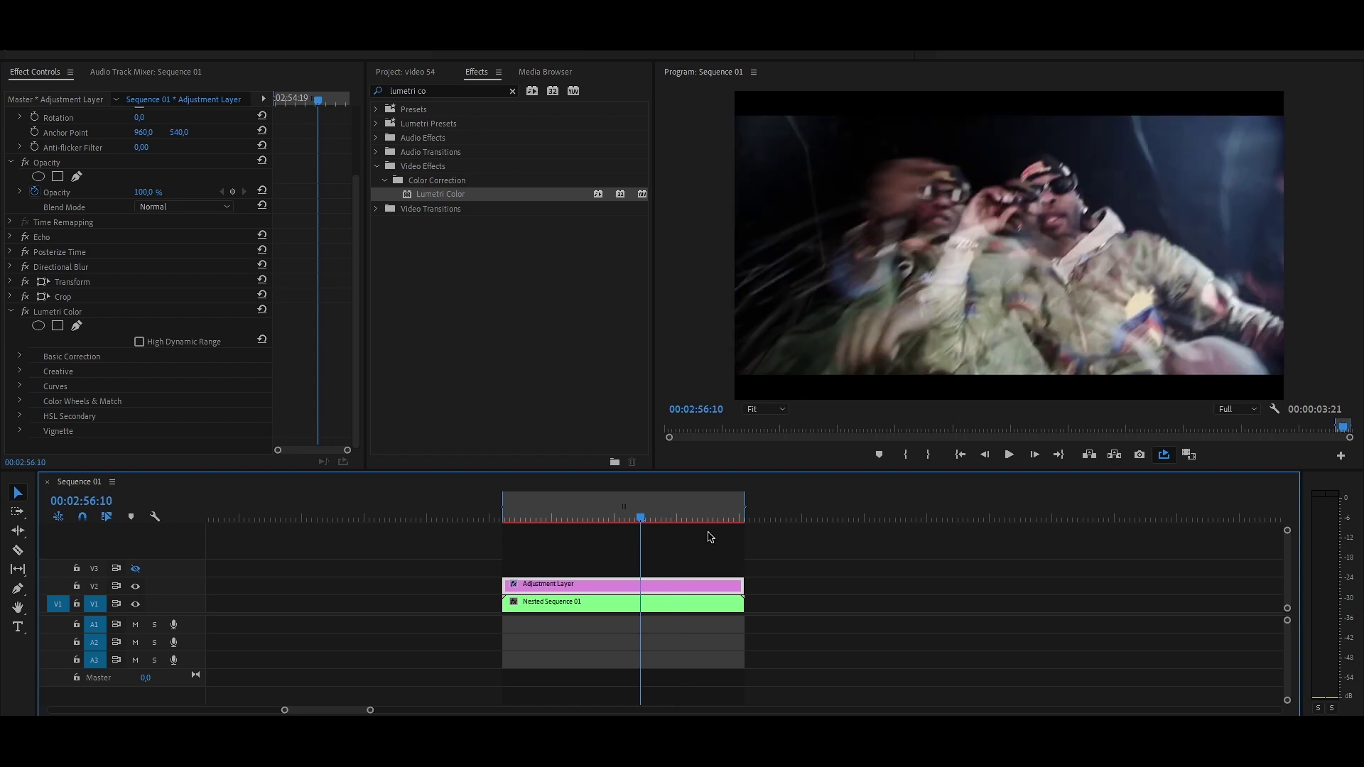
Step: Review Lumetri Color's Basic Correction and Curves settings, then collapse the effect
left_click(19, 356)
scroll(43, 384, "down", 5)
left_click(22, 388)
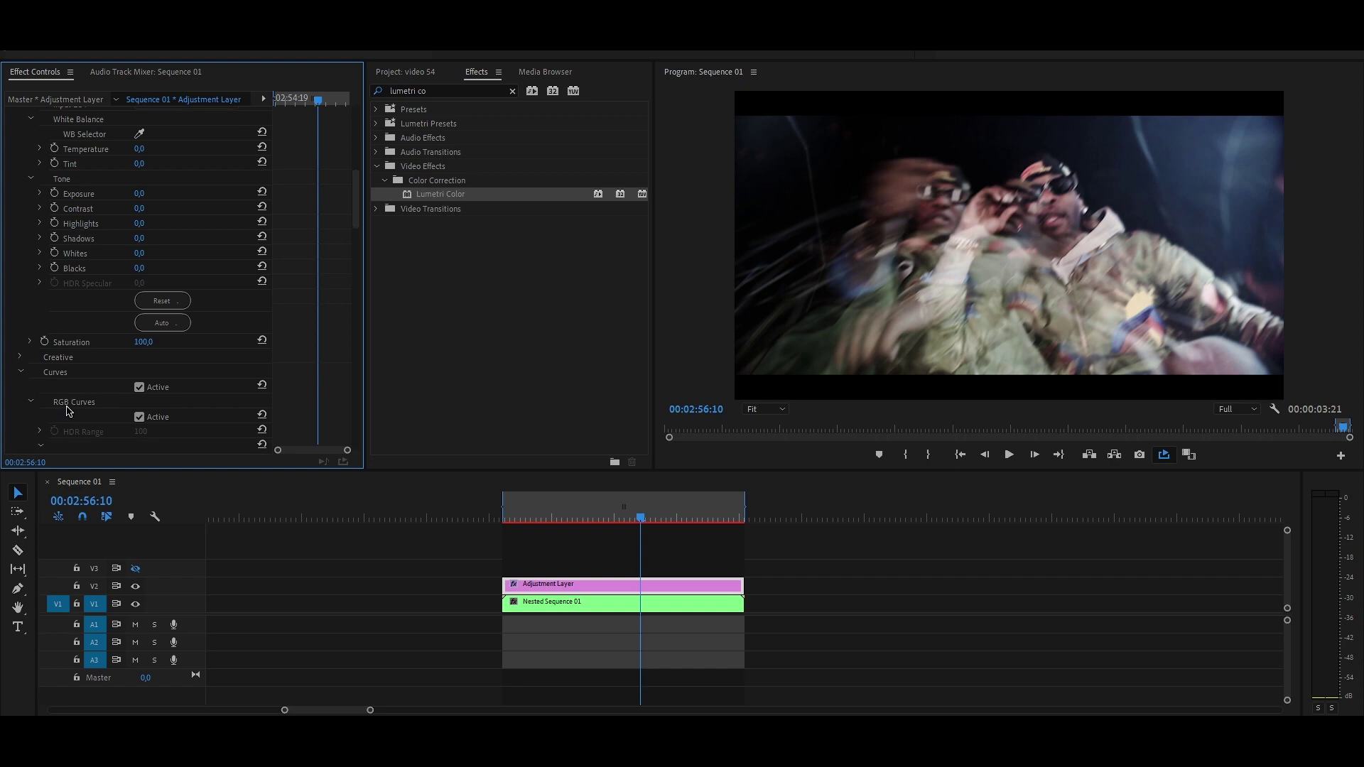
scroll(71, 355, "down", 3)
scroll(8, 379, "up", 2)
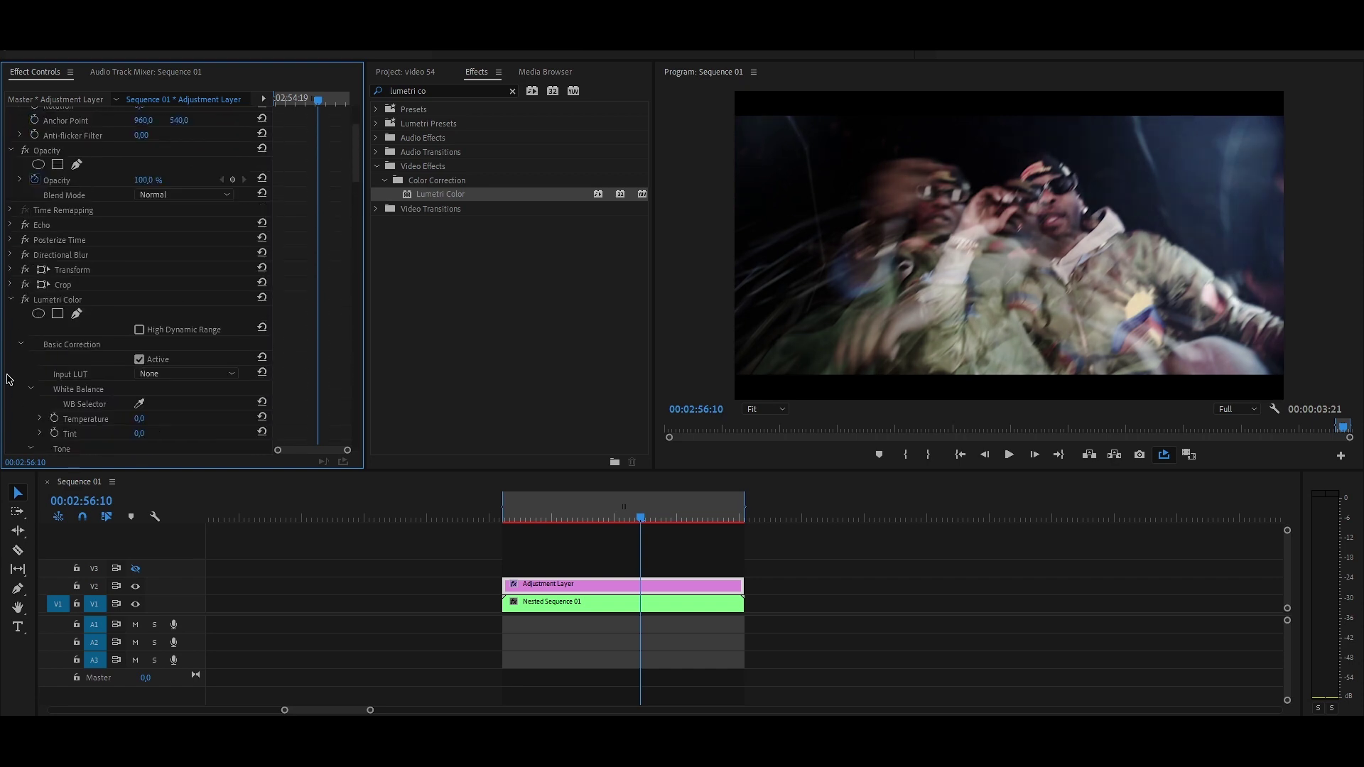
left_click(17, 301)
left_click(10, 300)
key("shift+3")
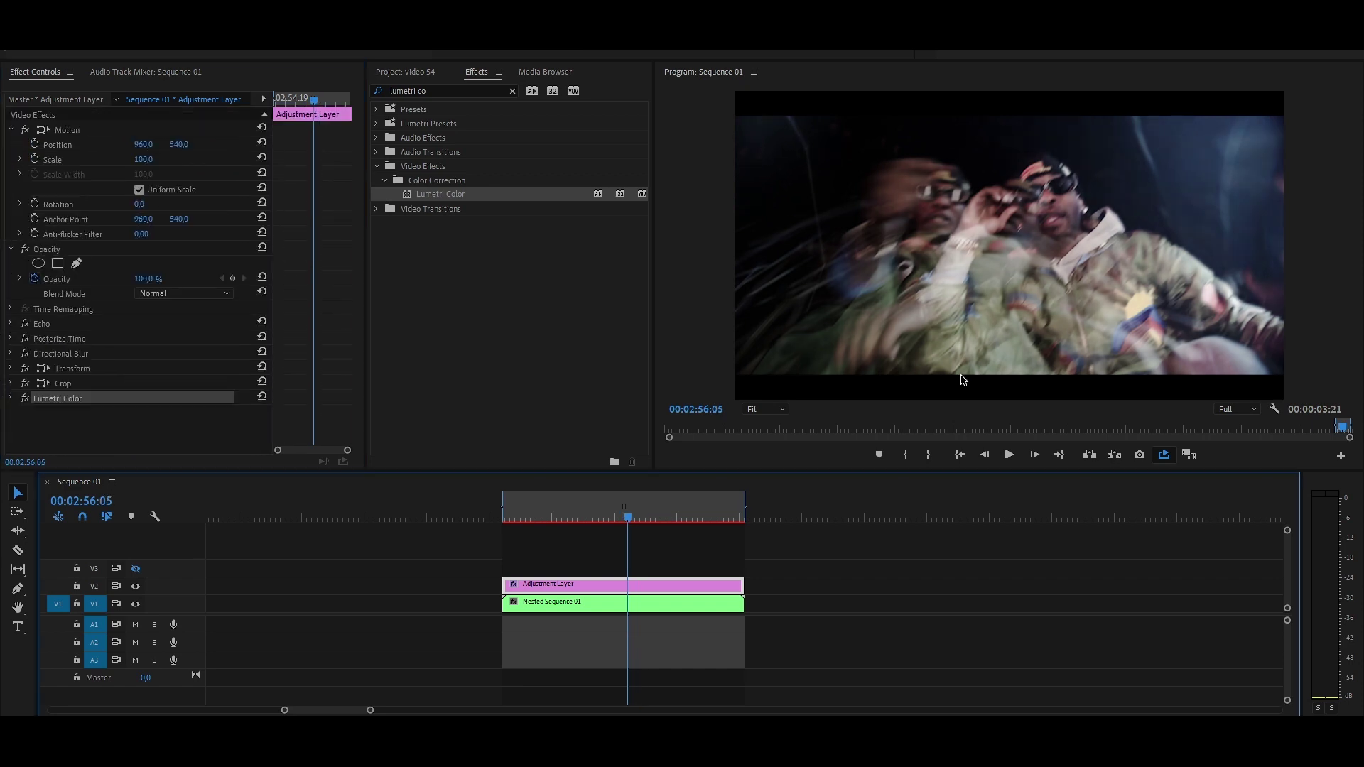
key("shift+Left")
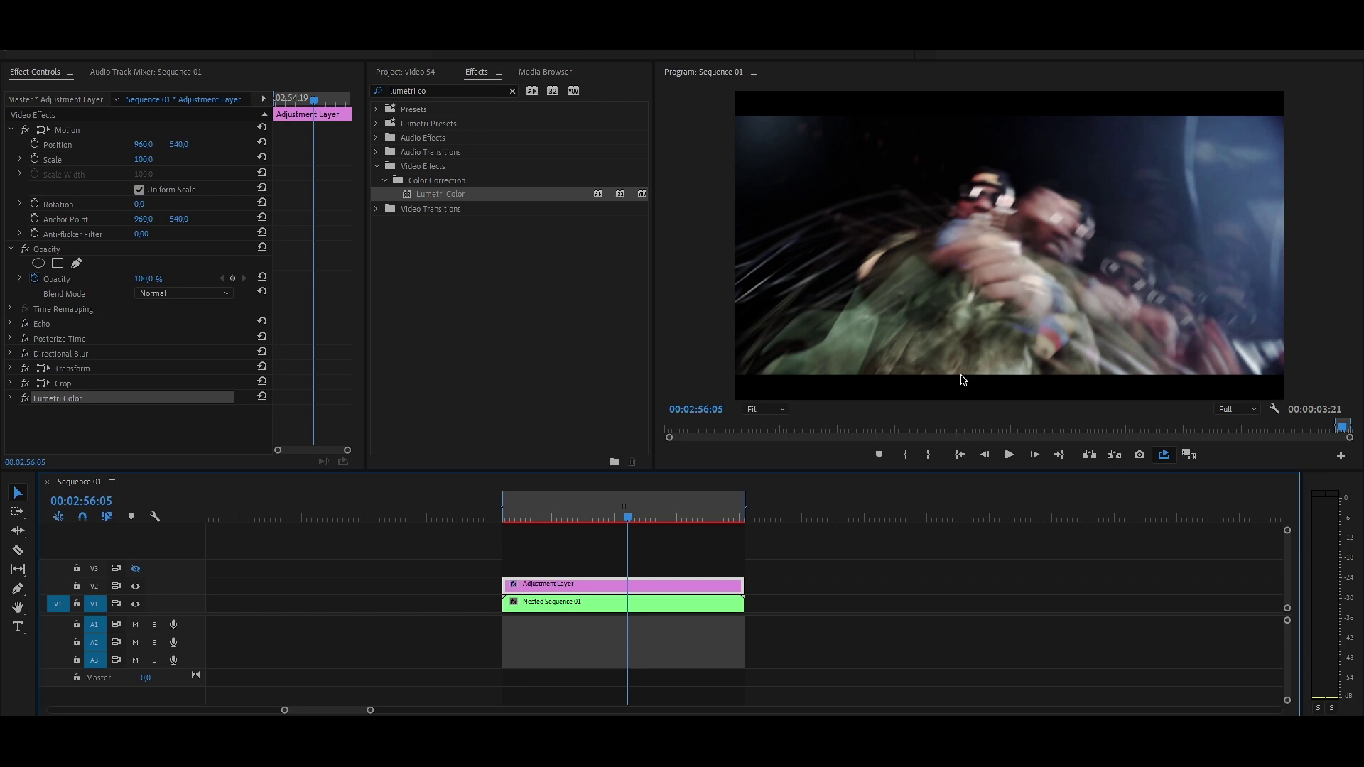